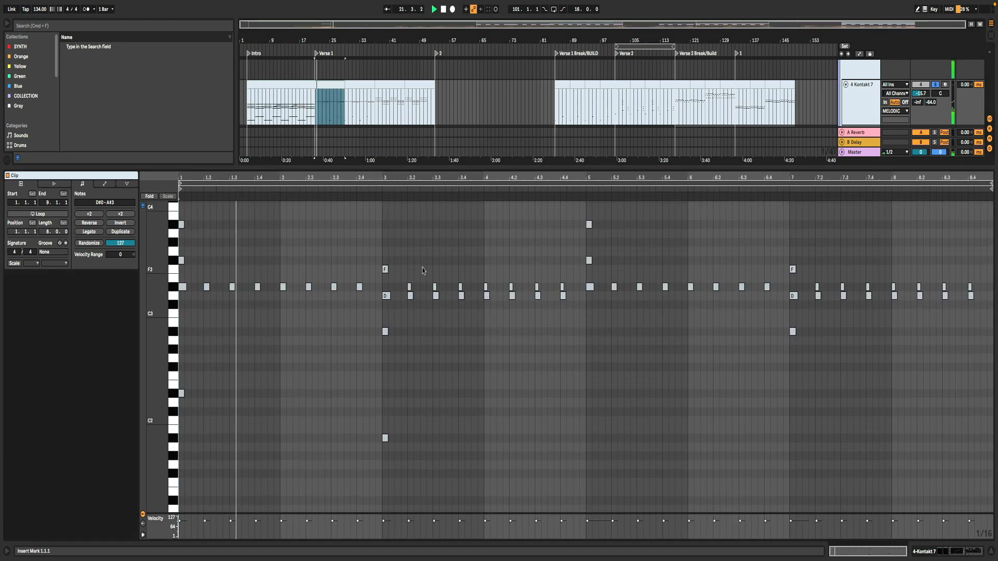
Examine the MIDI notes of the Verse 1 clip on track 4 Kontakt 7 during playback.
{"action": "scroll", "coordinate": [436, 286], "scroll_direction": "down", "scroll_amount": 1}
{"action": "left_click_drag", "start_coordinate": [178, 318], "coordinate": [398, 329]}
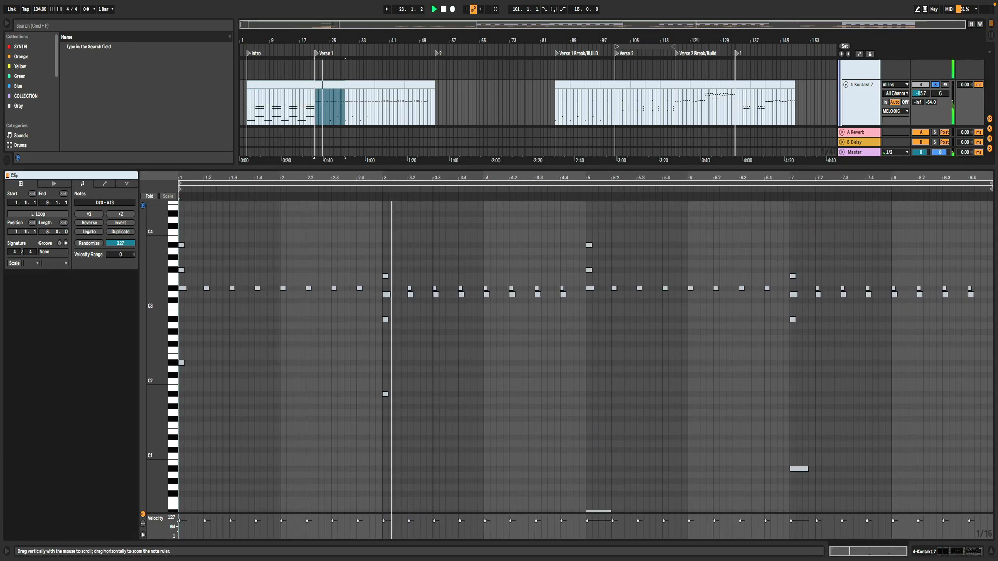
{"action": "left_click_drag", "start_coordinate": [156, 311], "coordinate": [195, 313]}
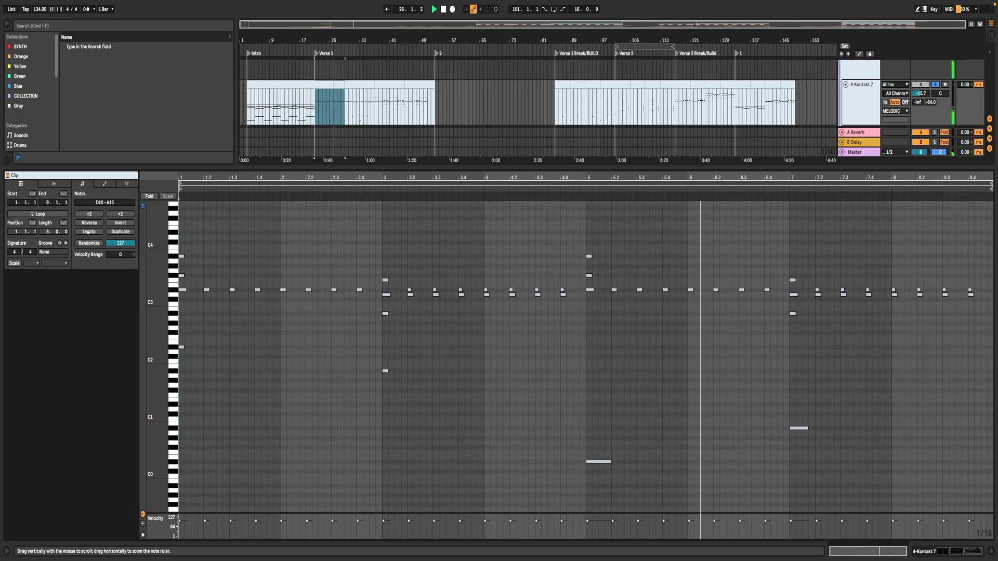
{"action": "left_click_drag", "start_coordinate": [187, 313], "coordinate": [162, 314]}
Play the 4 Kontakt 7 clip starting at bar 37 and examine its chord notes.
{"action": "key", "text": "space"}
{"action": "left_click", "coordinate": [387, 87]}
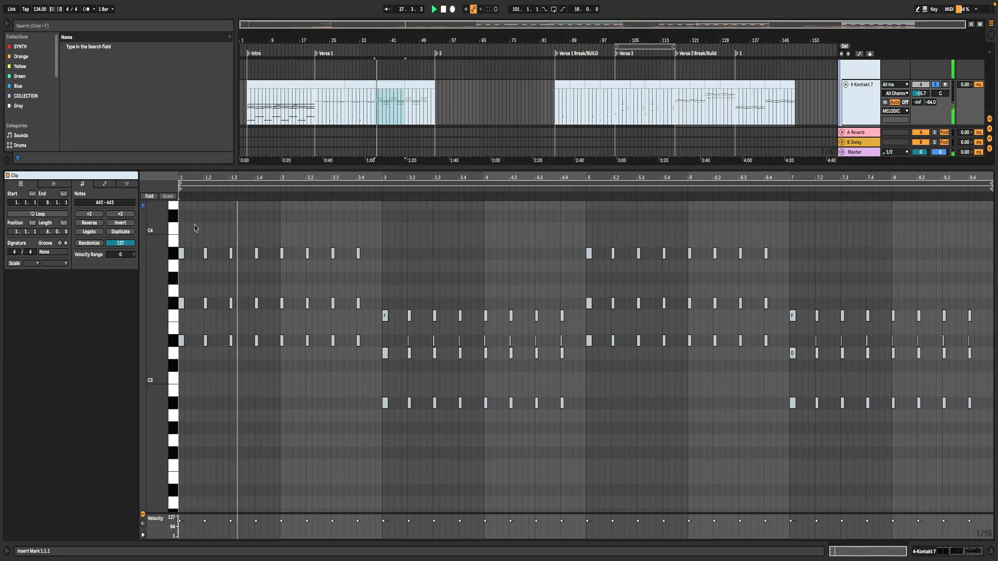
{"action": "left_click_drag", "start_coordinate": [161, 273], "coordinate": [172, 274]}
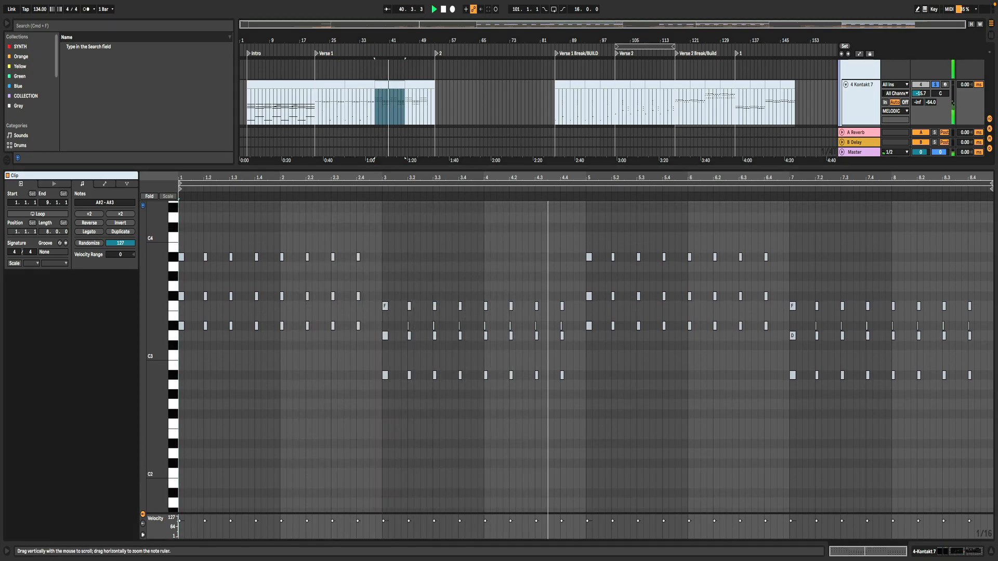
{"action": "left_click_drag", "start_coordinate": [172, 273], "coordinate": [179, 273]}
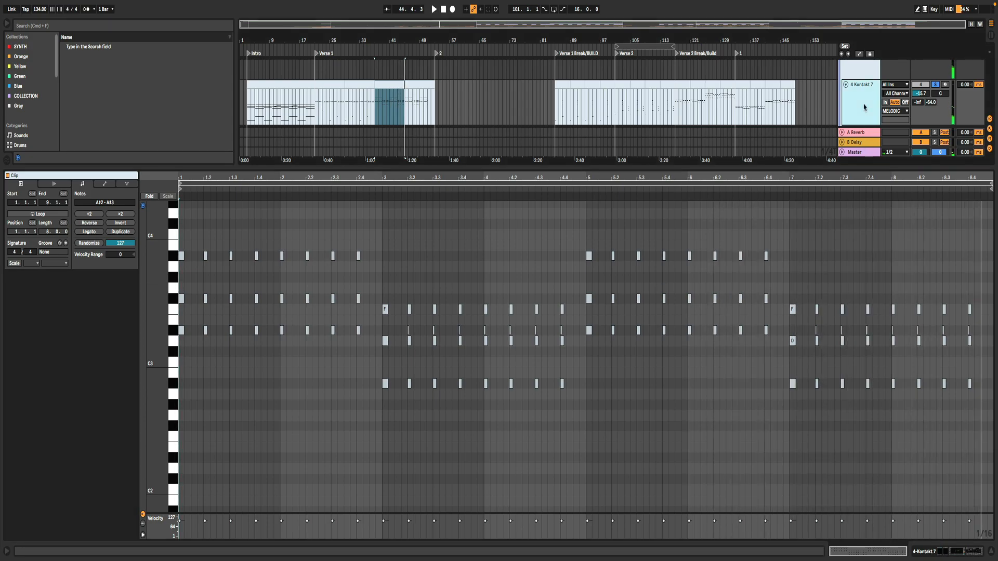
Play the 5 Kontakt 7 clip at Verse 2 Break/Build and look over its notes.
{"action": "left_click", "coordinate": [864, 108]}
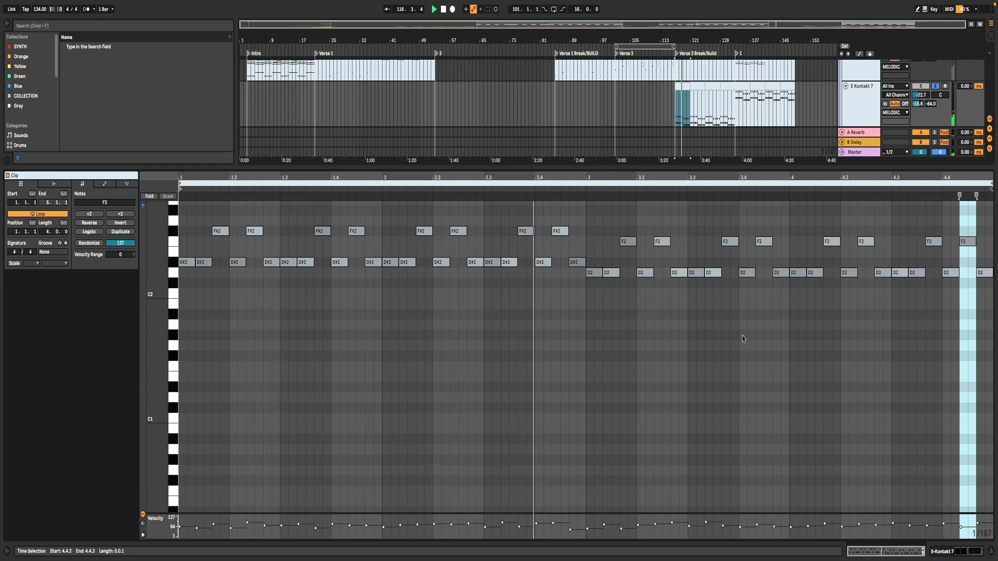
{"action": "left_click", "coordinate": [719, 378]}
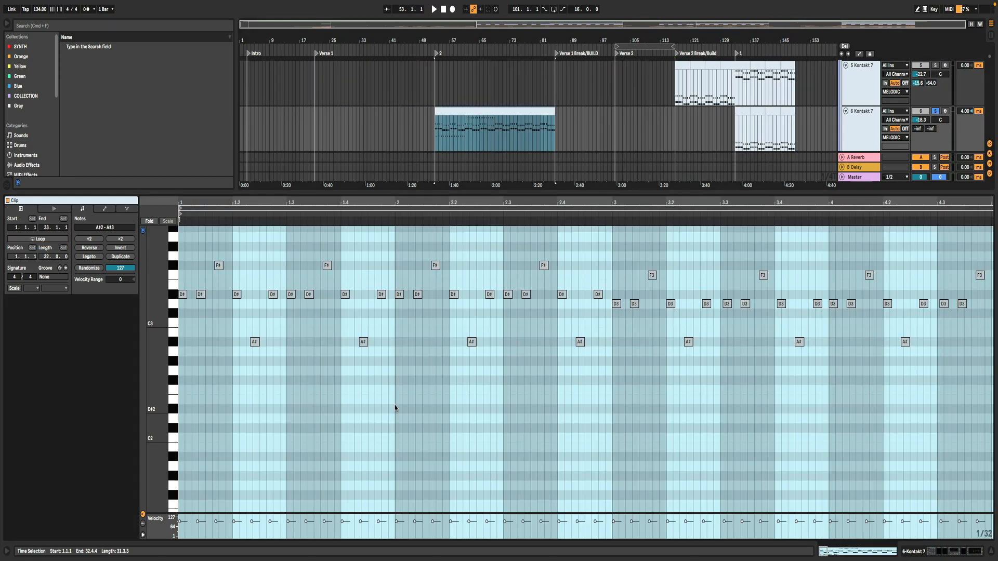
Play the soloed 6 Kontakt 7 clip from locator 2 and follow its note pattern through the clip.
{"action": "left_click", "coordinate": [395, 408]}
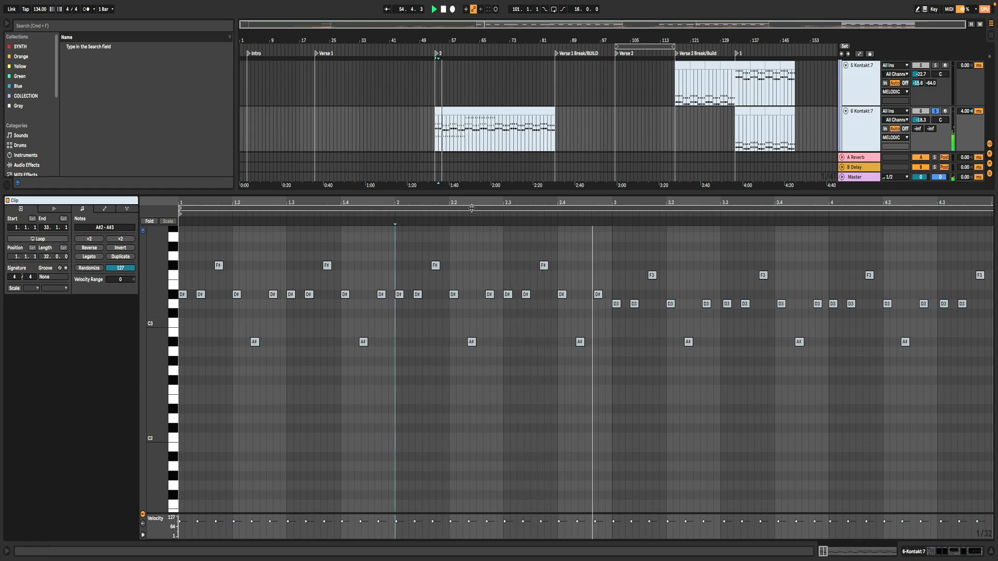
{"action": "left_click_drag", "start_coordinate": [472, 203], "coordinate": [472, 171]}
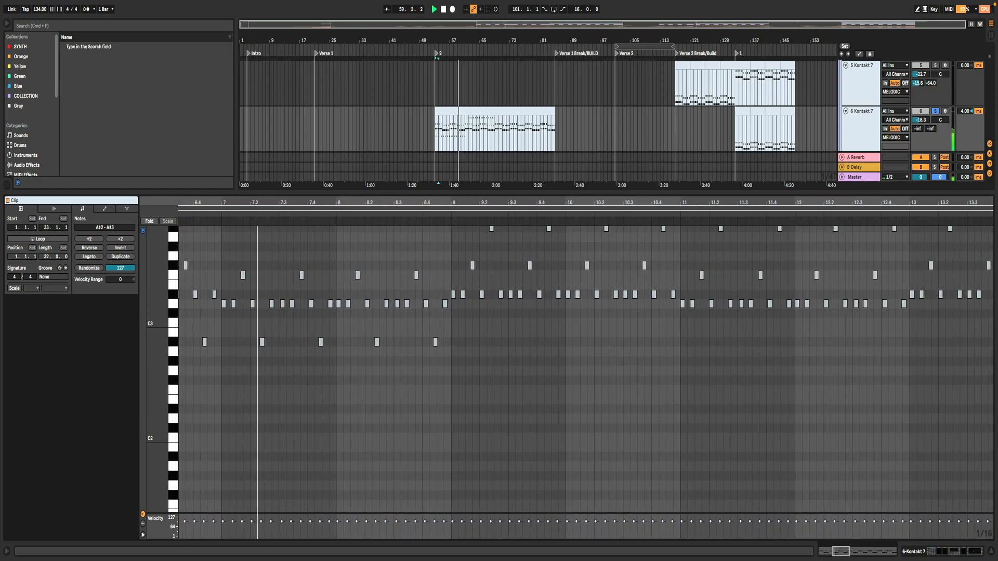
{"action": "scroll", "coordinate": [502, 349], "scroll_direction": "up", "scroll_amount": 3}
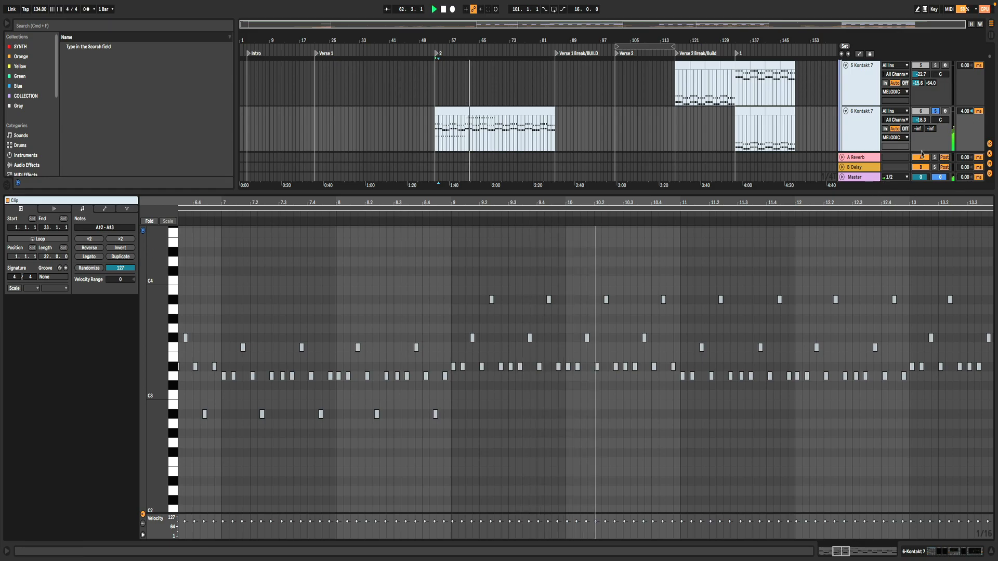
{"action": "left_click_drag", "start_coordinate": [752, 199], "coordinate": [178, 205]}
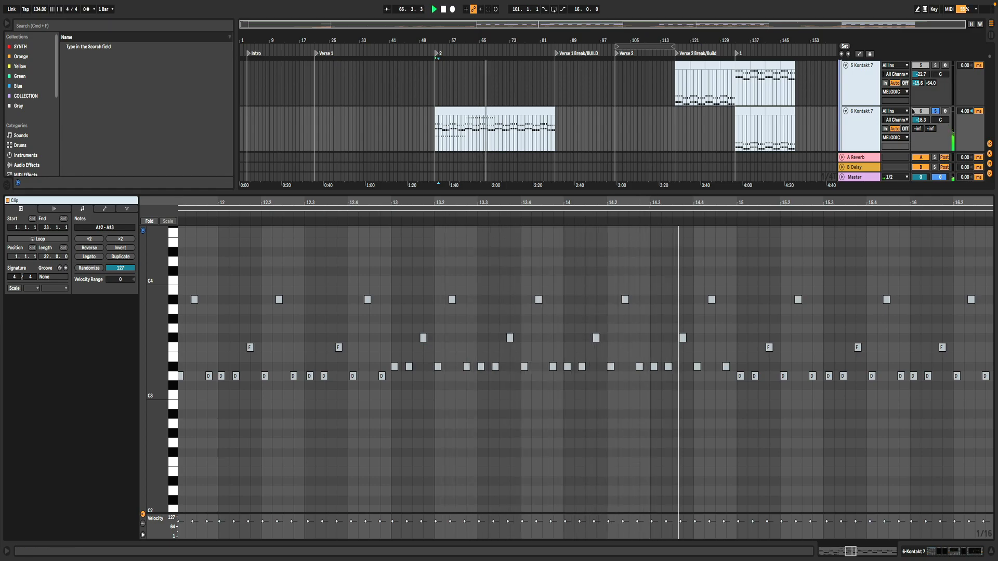
{"action": "left_click_drag", "start_coordinate": [849, 202], "coordinate": [178, 203]}
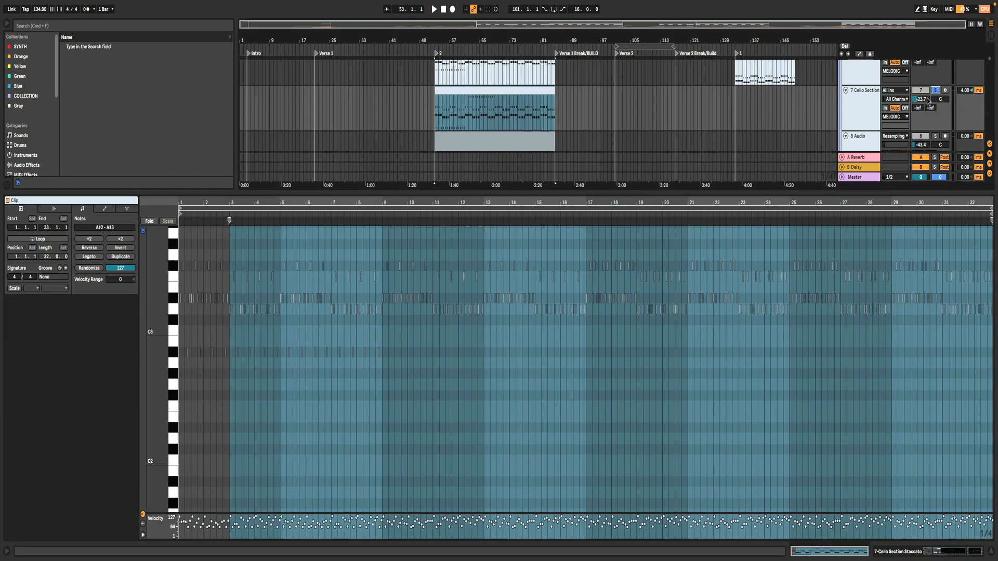
Play the soloed 7 Cello Section clip from locator 2, stop playback, and show the track's device chain.
{"action": "key", "text": "space"}
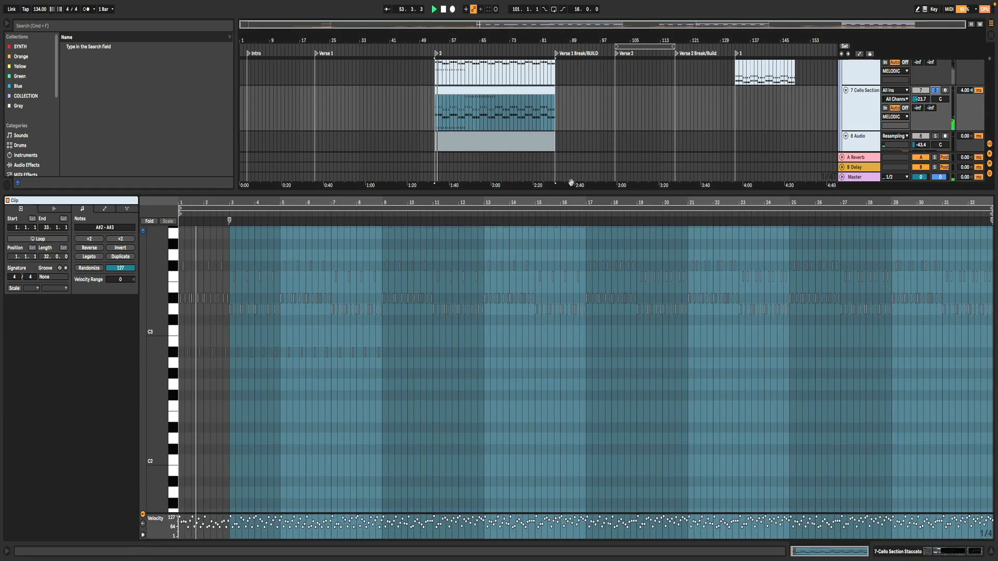
{"action": "scroll", "coordinate": [558, 120], "scroll_direction": "down", "scroll_amount": 2}
{"action": "scroll", "coordinate": [842, 92], "scroll_direction": "up", "scroll_amount": 2}
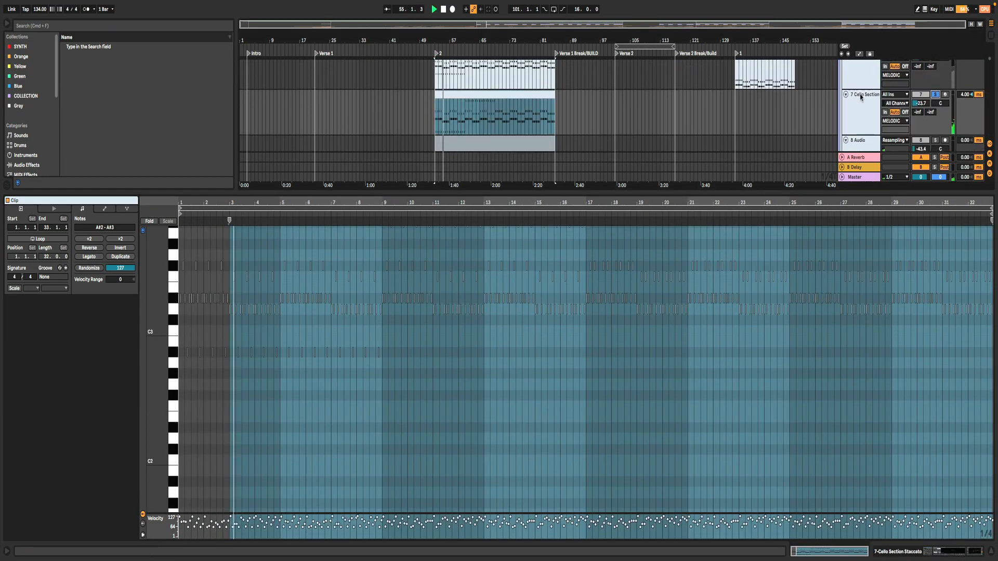
{"action": "scroll", "coordinate": [861, 95], "scroll_direction": "up", "scroll_amount": 2}
{"action": "key", "text": "space"}
{"action": "left_click", "coordinate": [857, 136]}
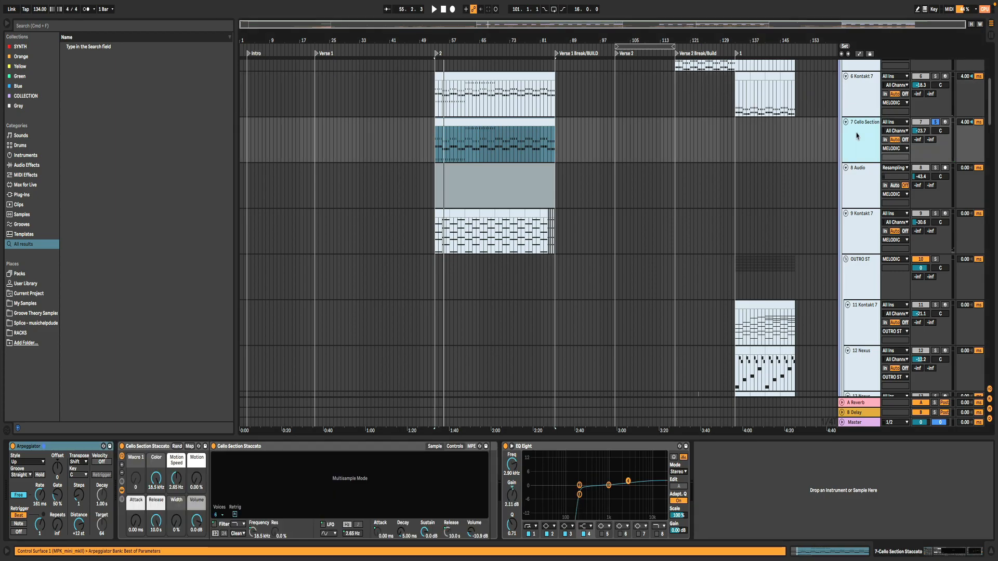
Solo track 8 Audio and play it from locator 2 to examine its chopped audio clips.
{"action": "left_click", "coordinate": [858, 182]}
{"action": "left_click", "coordinate": [935, 168]}
{"action": "key", "text": "space"}
{"action": "left_click_drag", "start_coordinate": [440, 40], "coordinate": [426, 169]}
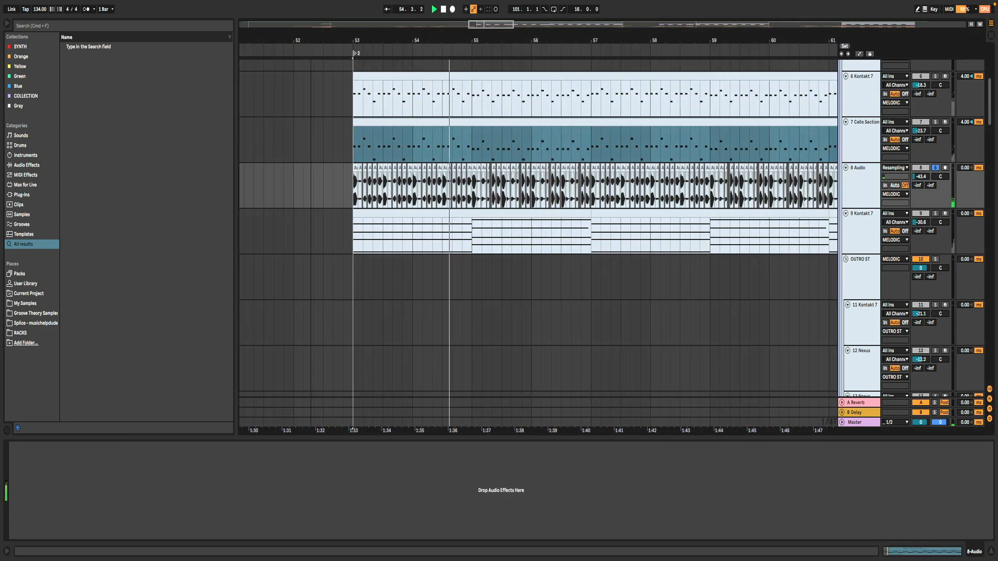
{"action": "left_click_drag", "start_coordinate": [504, 168], "coordinate": [502, 67]}
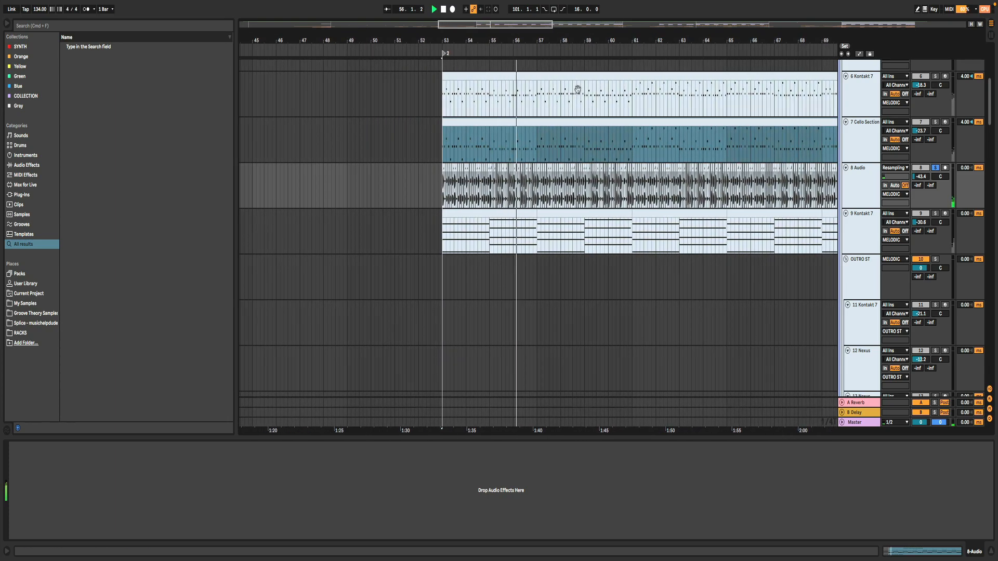
{"action": "key", "text": "space"}
Open the first 9 Kontakt 7 clip at locator 2 and examine its sustained chord notes in solo playback.
{"action": "left_click", "coordinate": [877, 230]}
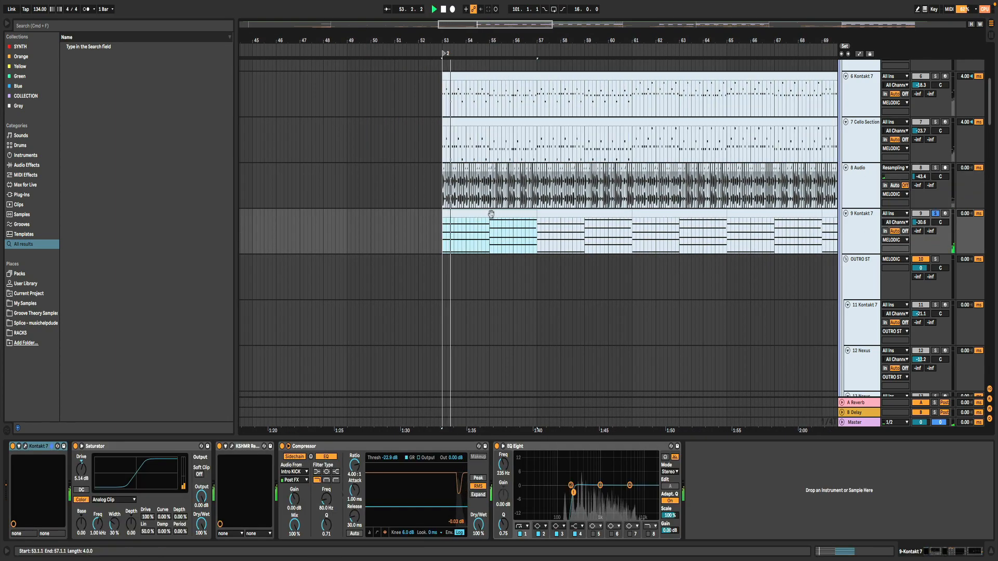
{"action": "double_click", "coordinate": [490, 216]}
{"action": "left_click", "coordinate": [466, 286]}
{"action": "left_click_drag", "start_coordinate": [157, 286], "coordinate": [109, 382]}
{"action": "left_click_drag", "start_coordinate": [160, 283], "coordinate": [173, 283]}
{"action": "scroll", "coordinate": [335, 309], "scroll_direction": "down", "scroll_amount": 2}
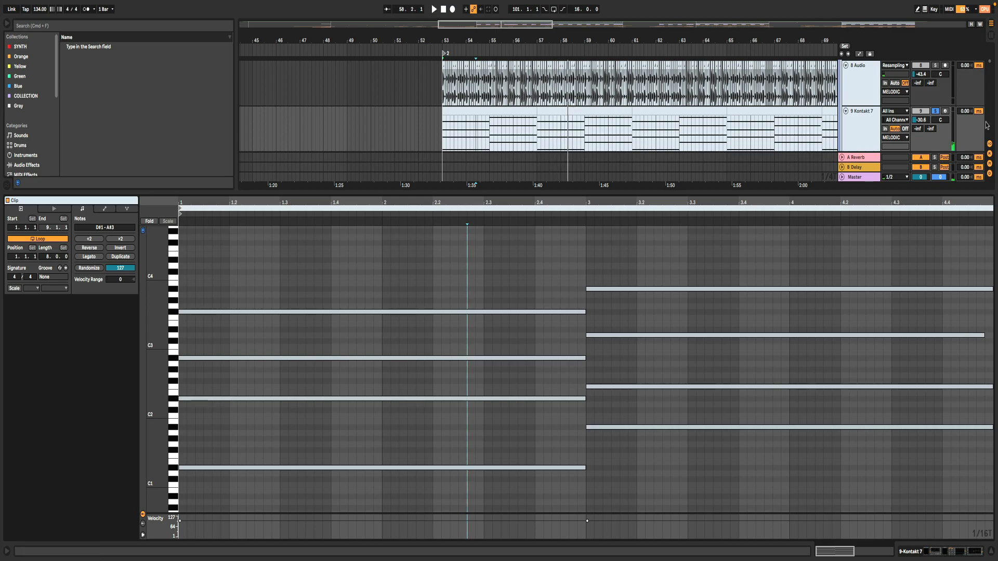
{"action": "key", "text": "space"}
{"action": "left_click", "coordinate": [935, 111]}
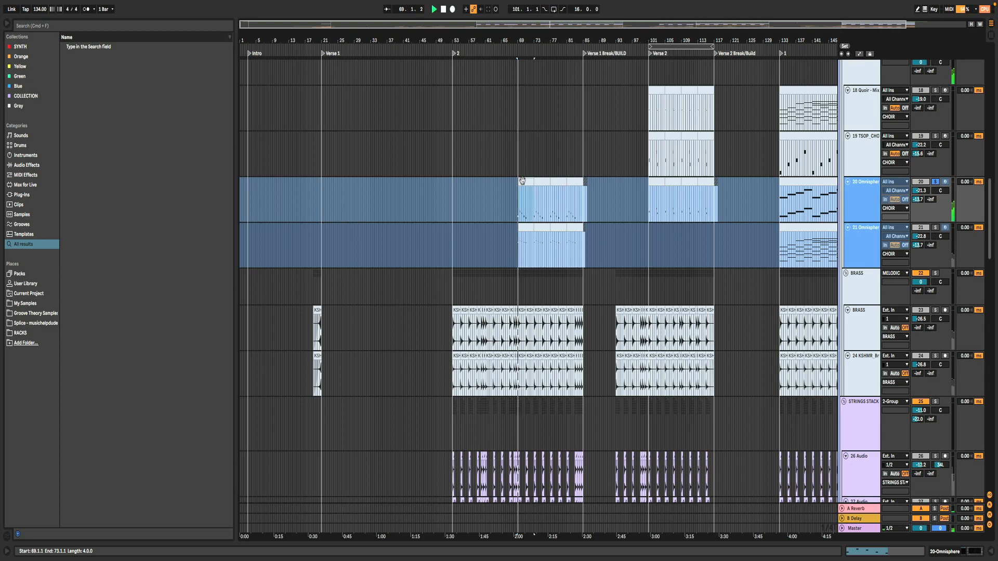
Examine the notes of the soloed 20 Omnisphere clips from bar 69 during playback.
{"action": "key", "text": "shift+Tab"}
{"action": "left_click_drag", "start_coordinate": [641, 268], "coordinate": [624, 181]}
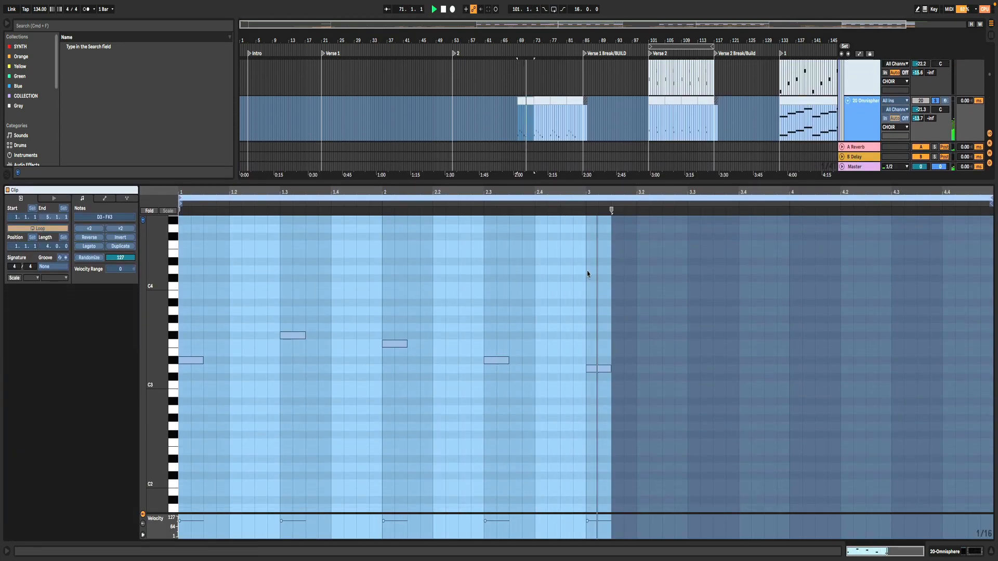
{"action": "left_click", "coordinate": [493, 252]}
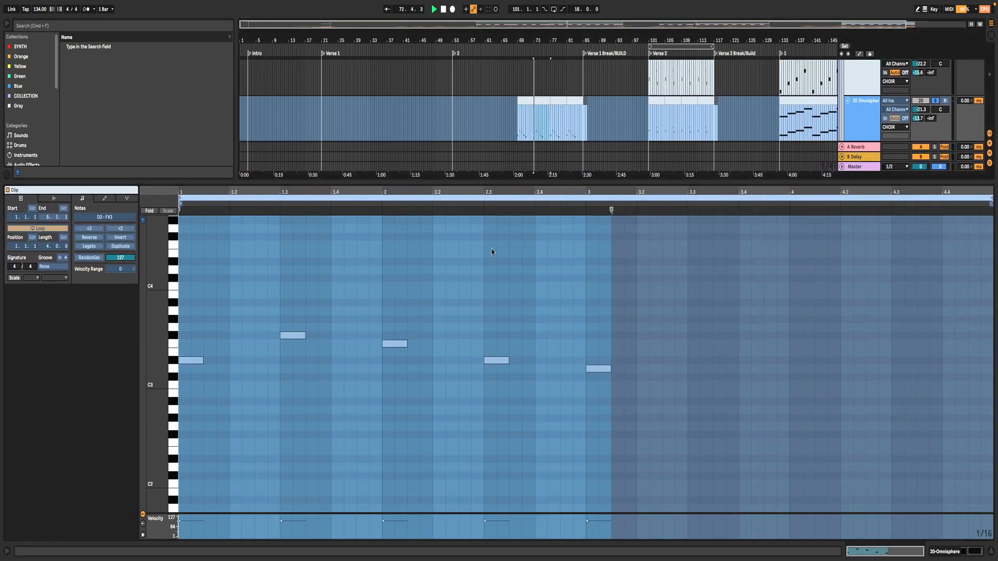
{"action": "scroll", "coordinate": [556, 107], "scroll_direction": "down", "scroll_amount": 2}
{"action": "scroll", "coordinate": [869, 219], "scroll_direction": "down", "scroll_amount": 2}
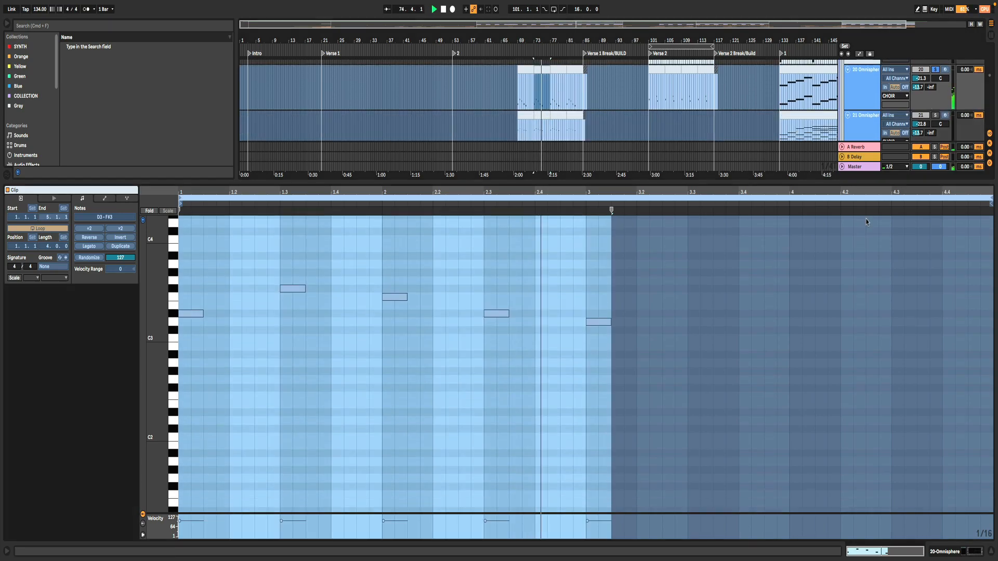
Solo track 21 Omnisphere and play its clip from bar 69 to examine its notes.
{"action": "key", "text": "space"}
{"action": "left_click", "coordinate": [935, 116]}
{"action": "left_click", "coordinate": [526, 115]}
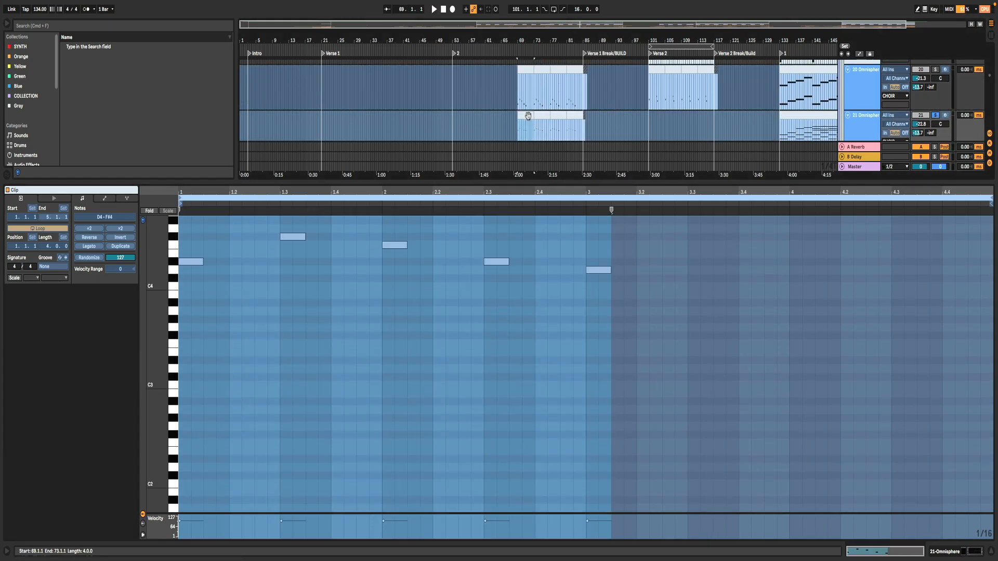
{"action": "key", "text": "space"}
{"action": "scroll", "coordinate": [443, 284], "scroll_direction": "up", "scroll_amount": 2}
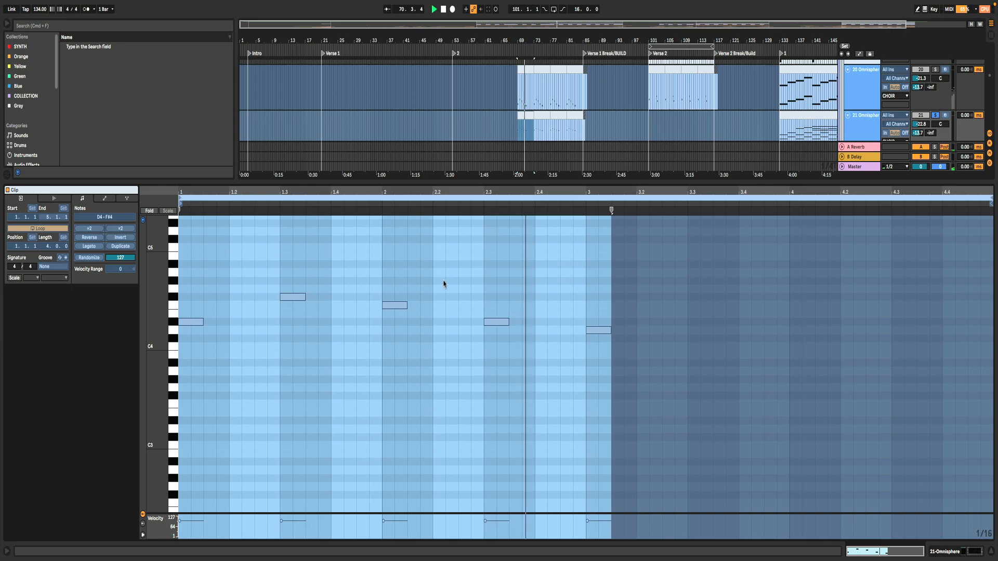
{"action": "key", "text": "space"}
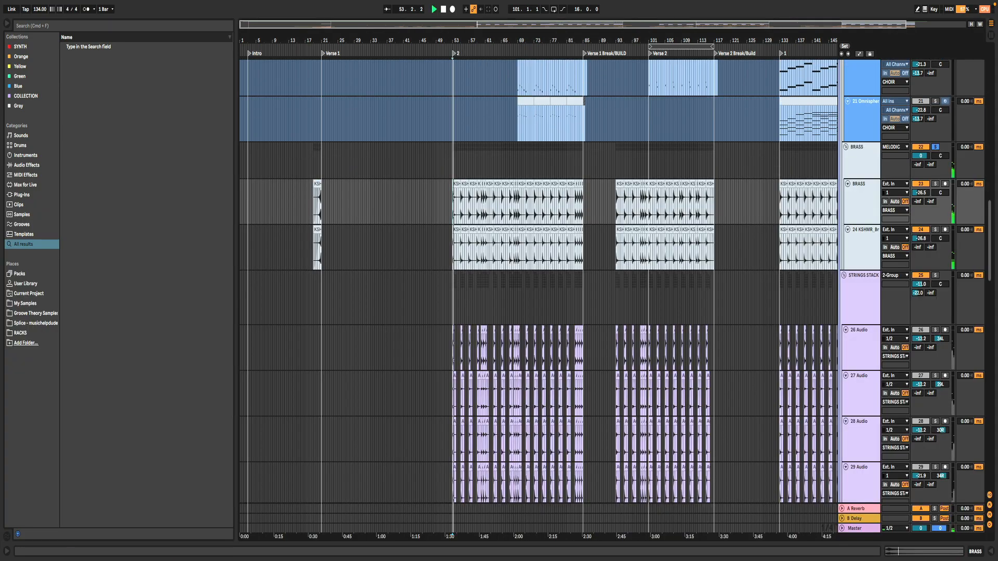
Examine the audio clips of the BRASS and STRINGS STACK groups from locator 2 during playback.
{"action": "left_click_drag", "start_coordinate": [452, 41], "coordinate": [311, 112]}
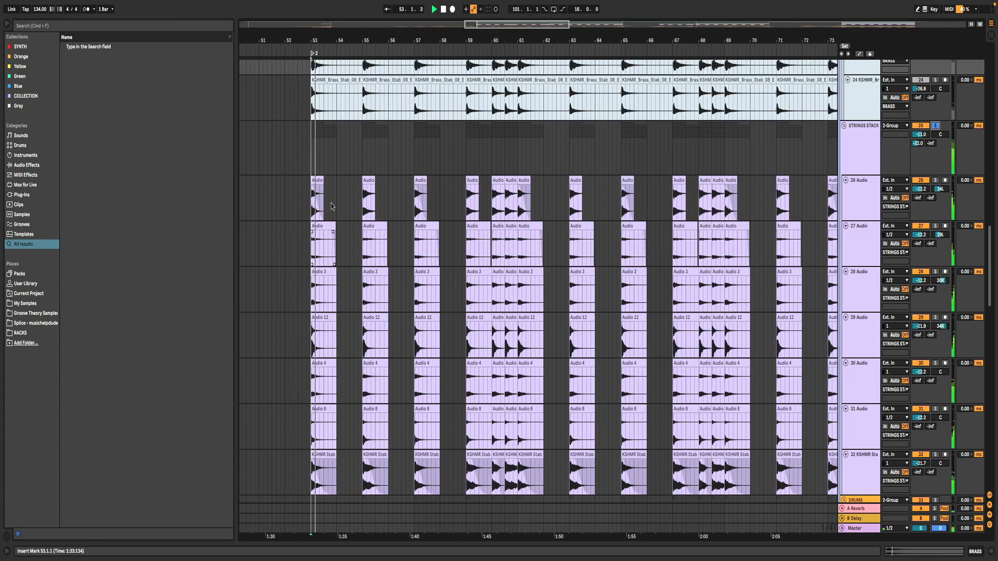
{"action": "scroll", "coordinate": [332, 206], "scroll_direction": "down", "scroll_amount": 2}
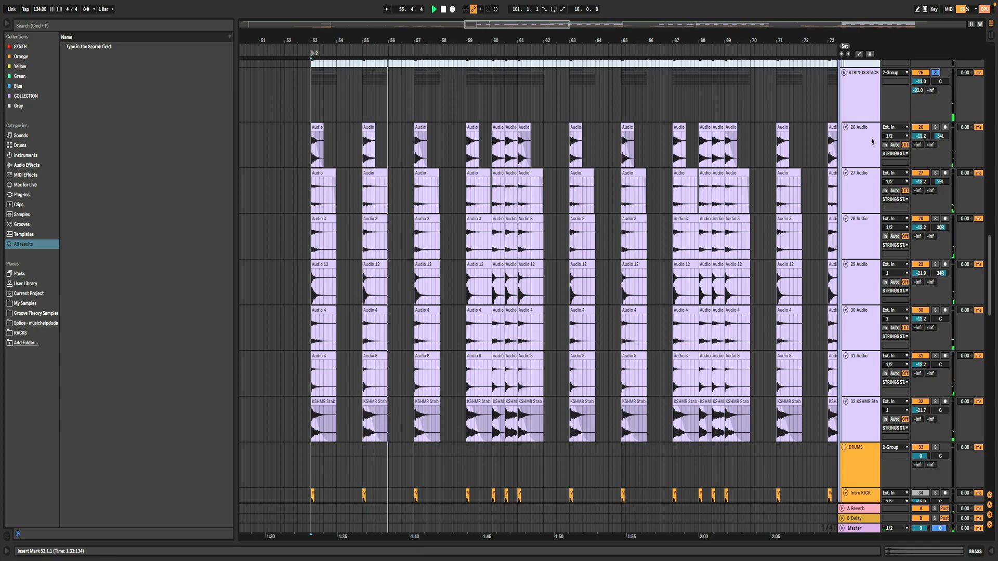
{"action": "scroll", "coordinate": [934, 208], "scroll_direction": "down", "scroll_amount": 15}
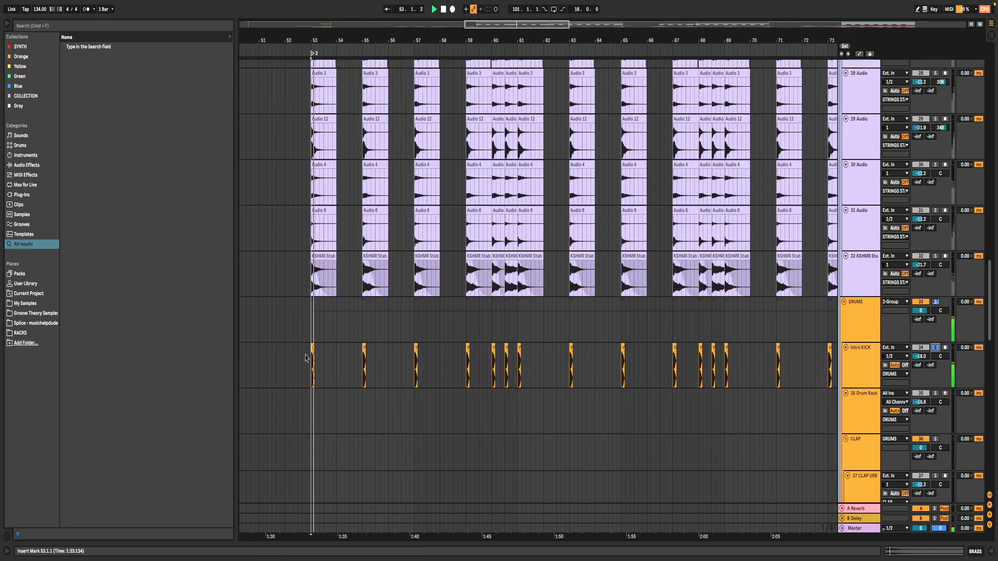
Open the first SUBBY BASS clip at locator 2, examine its notes during solo playback, and shrink the clip view.
{"action": "left_click", "coordinate": [934, 368]}
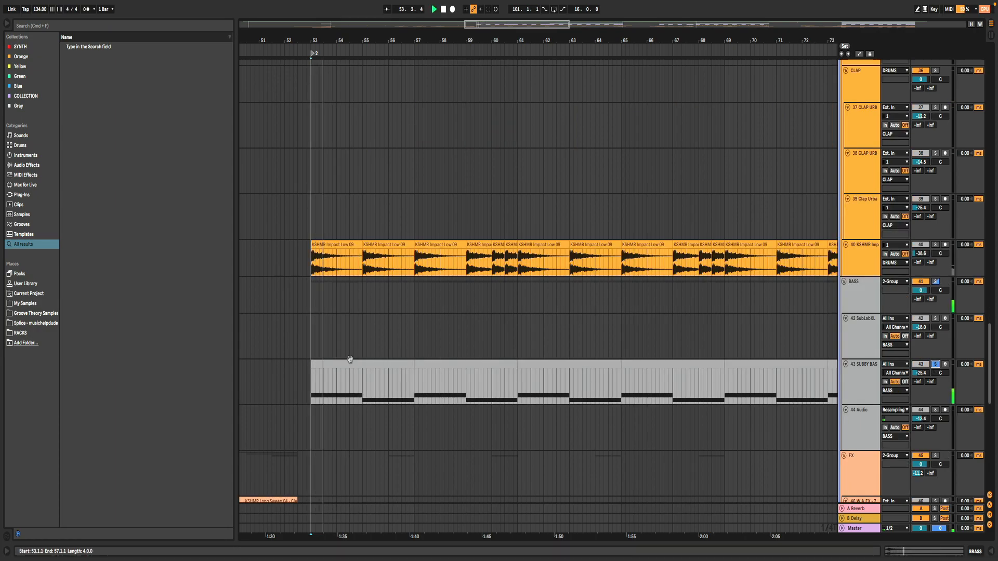
{"action": "double_click", "coordinate": [350, 360]}
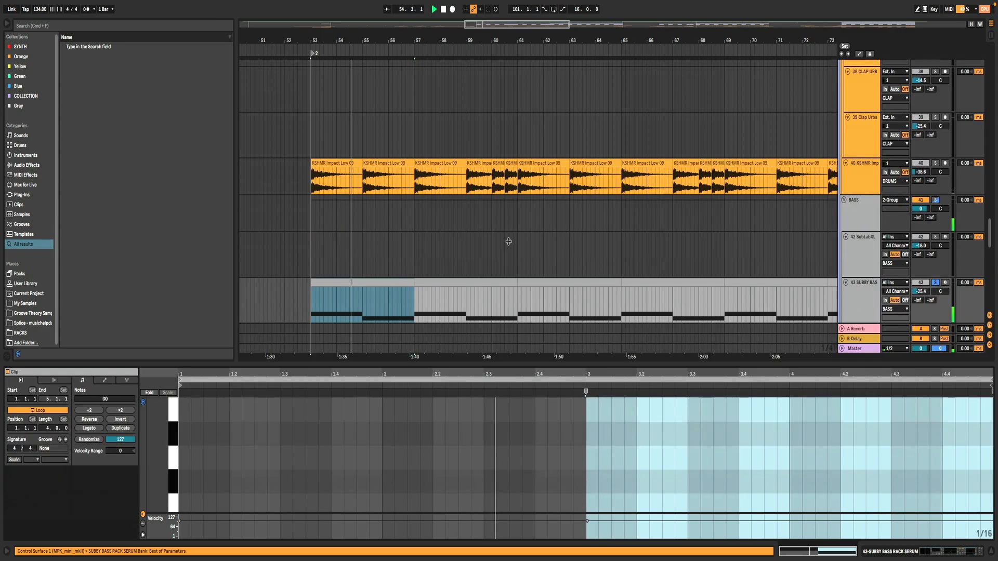
{"action": "left_click_drag", "start_coordinate": [508, 241], "coordinate": [509, 230]}
{"action": "left_click", "coordinate": [500, 324]}
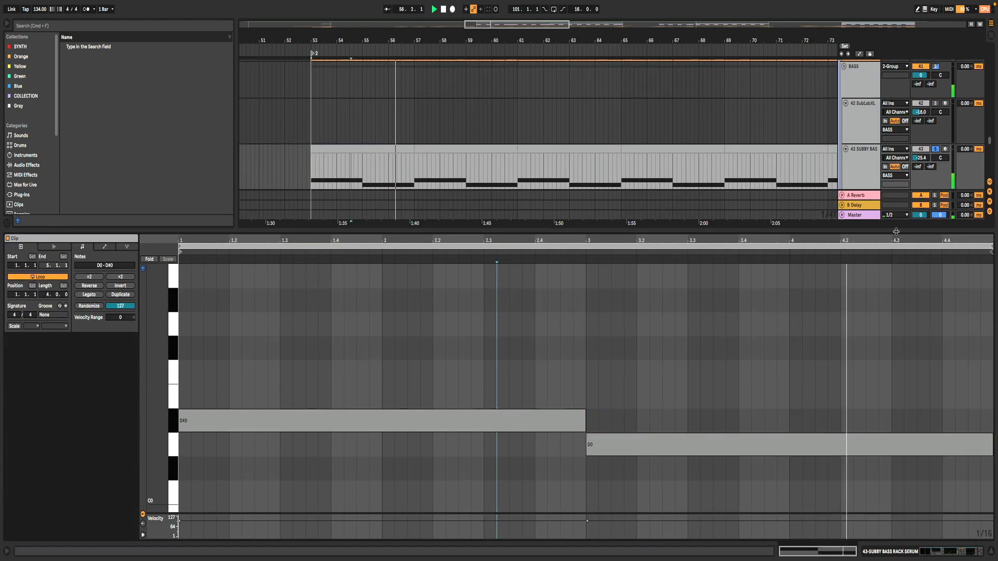
{"action": "left_click_drag", "start_coordinate": [896, 231], "coordinate": [897, 525]}
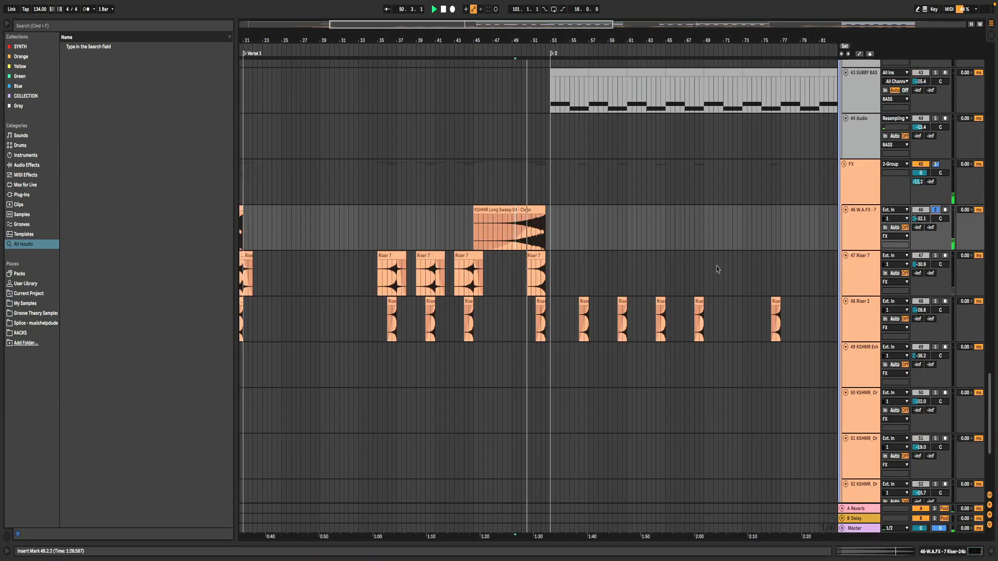
Solo track 47 Riser 7 and listen to its riser clip just before locator 2.
{"action": "left_click", "coordinate": [935, 256]}
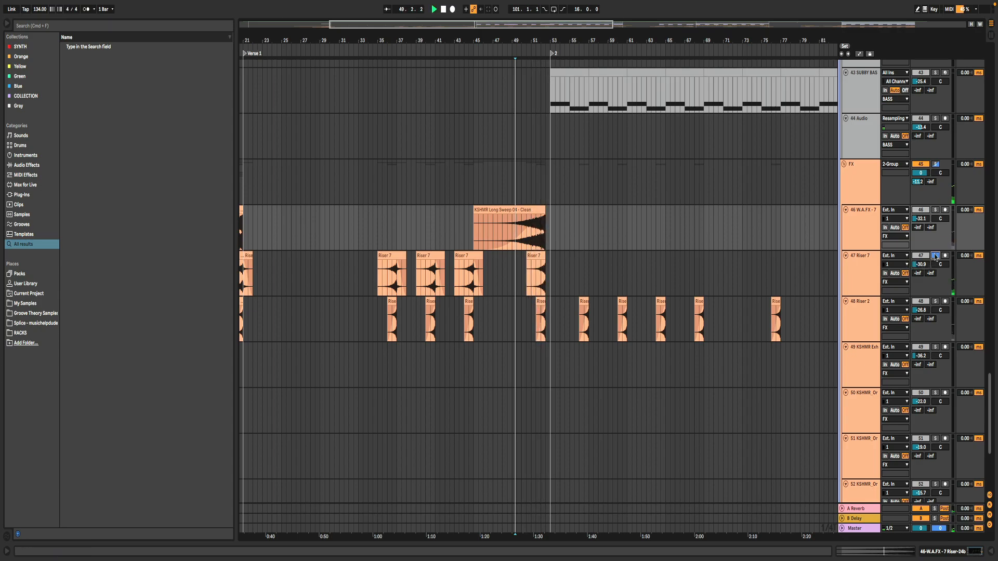
{"action": "left_click", "coordinate": [540, 278]}
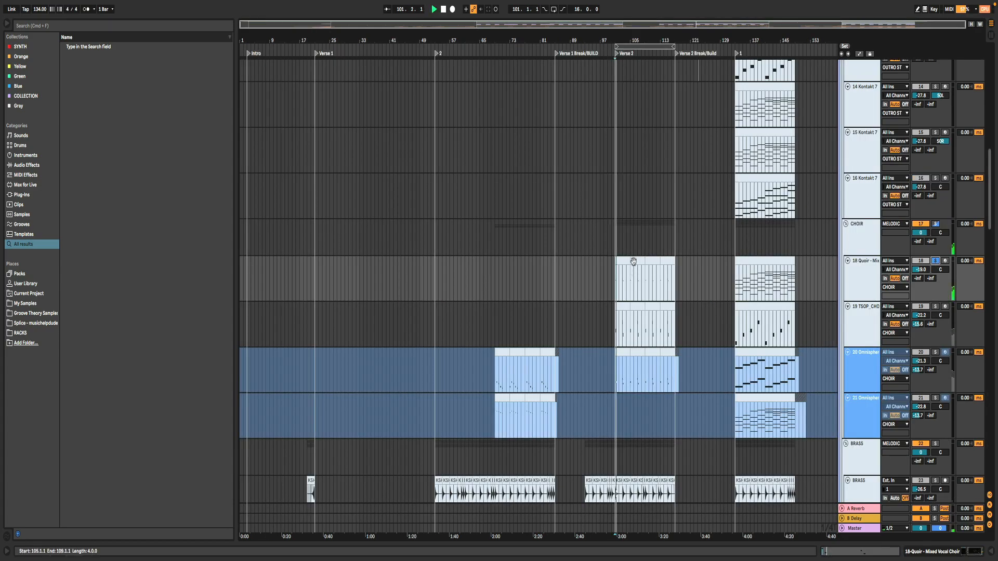
Open the first Verse 2 clip of track 18 Quoir - Mixed Vocal Choir and enlarge the clip view to examine its notes during playback.
{"action": "double_click", "coordinate": [623, 261]}
{"action": "left_click_drag", "start_coordinate": [599, 442], "coordinate": [618, 256]}
{"action": "scroll", "coordinate": [732, 149], "scroll_direction": "down", "scroll_amount": 3}
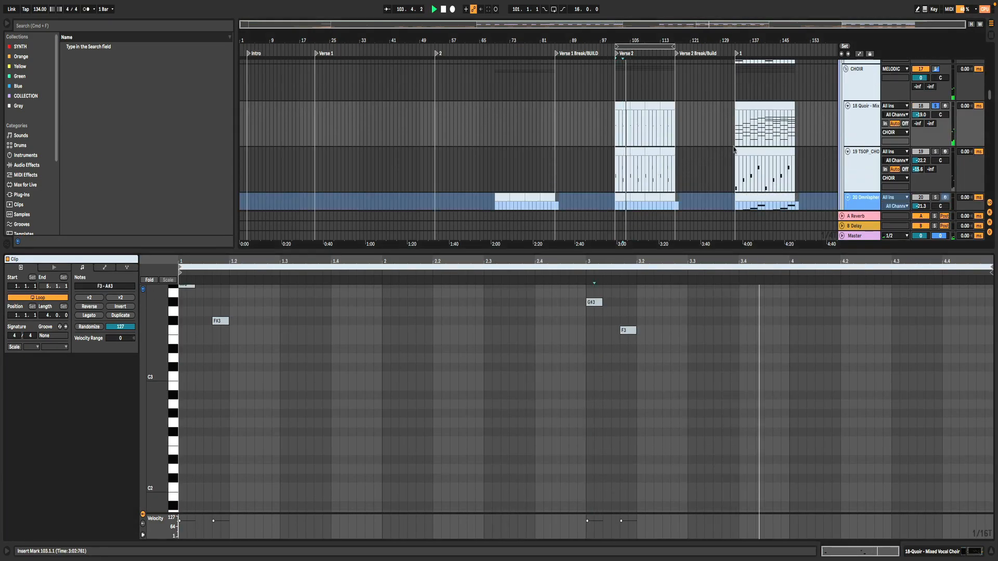
Solo tracks 19 TSOP choir and 20 Omnisphere in turn and examine their notes at the start of Verse 2.
{"action": "left_click", "coordinate": [846, 166]}
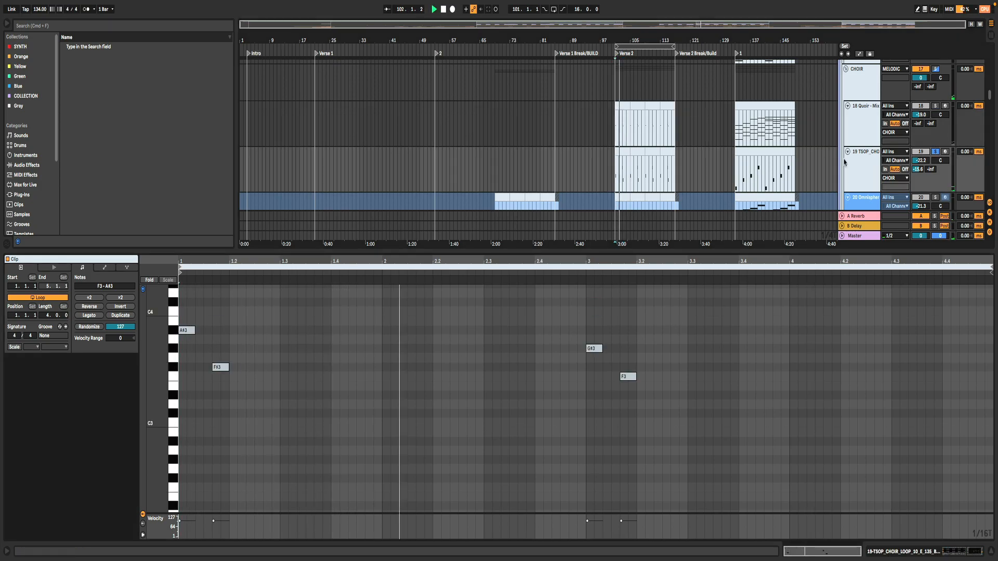
{"action": "scroll", "coordinate": [767, 152], "scroll_direction": "down", "scroll_amount": 2}
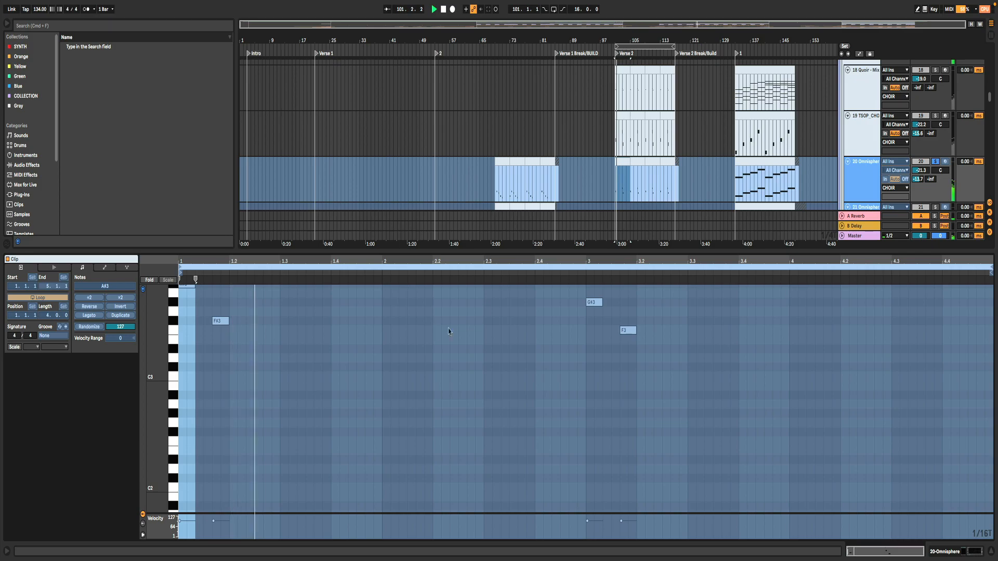
{"action": "scroll", "coordinate": [523, 328], "scroll_direction": "up", "scroll_amount": 3}
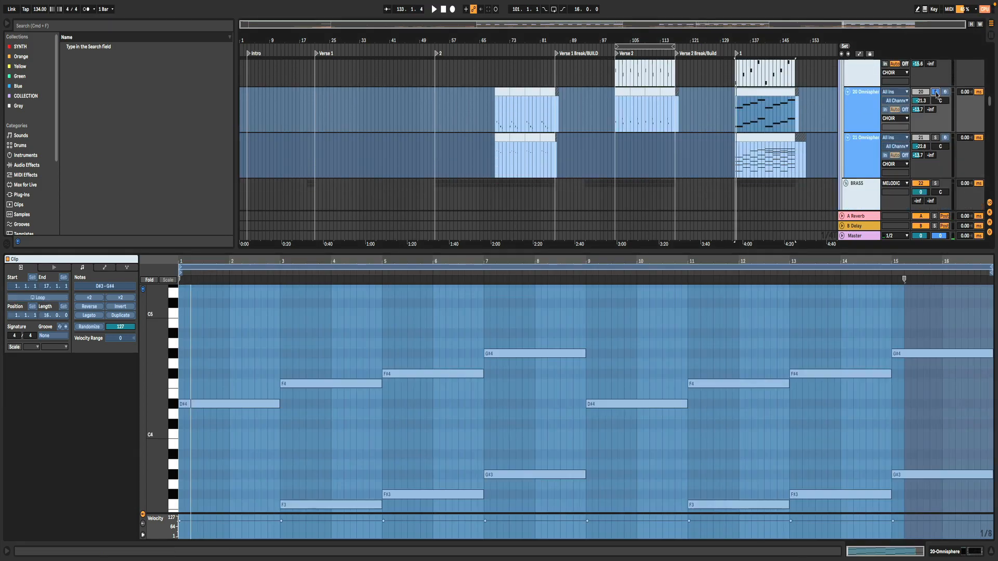
Play the soloed track 20 Omnisphere clip from bar 133, examine its notes, and stop playback.
{"action": "scroll", "coordinate": [740, 303], "scroll_direction": "down", "scroll_amount": 3}
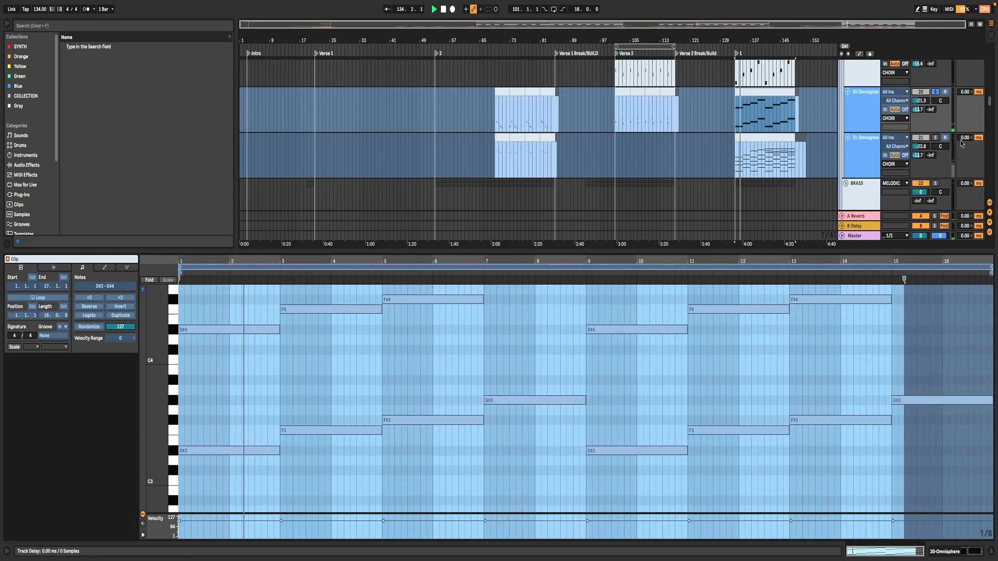
{"action": "scroll", "coordinate": [690, 312], "scroll_direction": "up", "scroll_amount": 1}
{"action": "key", "text": "space"}
Solo track 21 Omnisphere and play its clip at locator 1 to examine its full note range.
{"action": "left_click", "coordinate": [936, 139]}
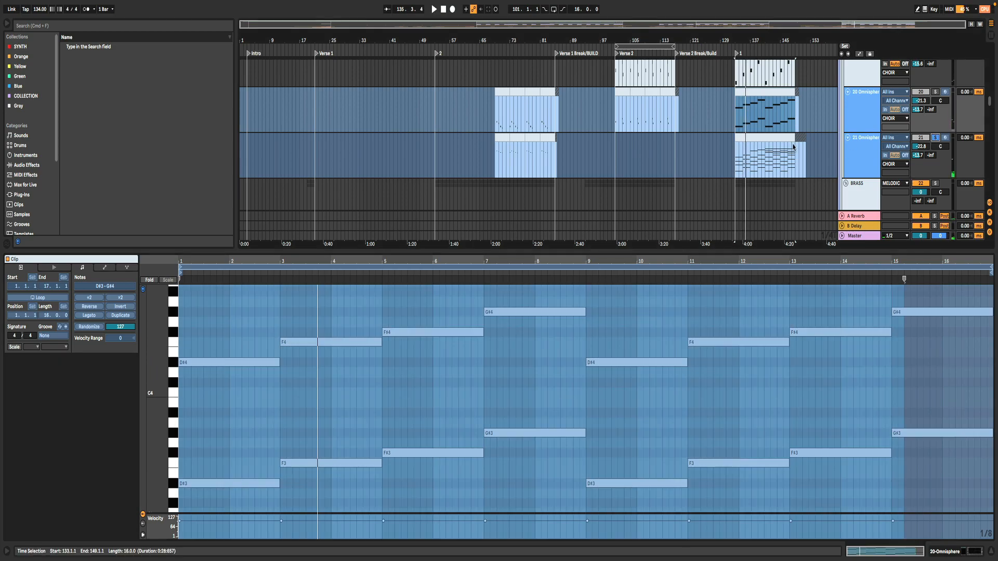
{"action": "key", "text": "space"}
{"action": "left_click", "coordinate": [759, 138]}
{"action": "scroll", "coordinate": [244, 424], "scroll_direction": "down", "scroll_amount": 7}
{"action": "left_click_drag", "start_coordinate": [160, 361], "coordinate": [133, 358]}
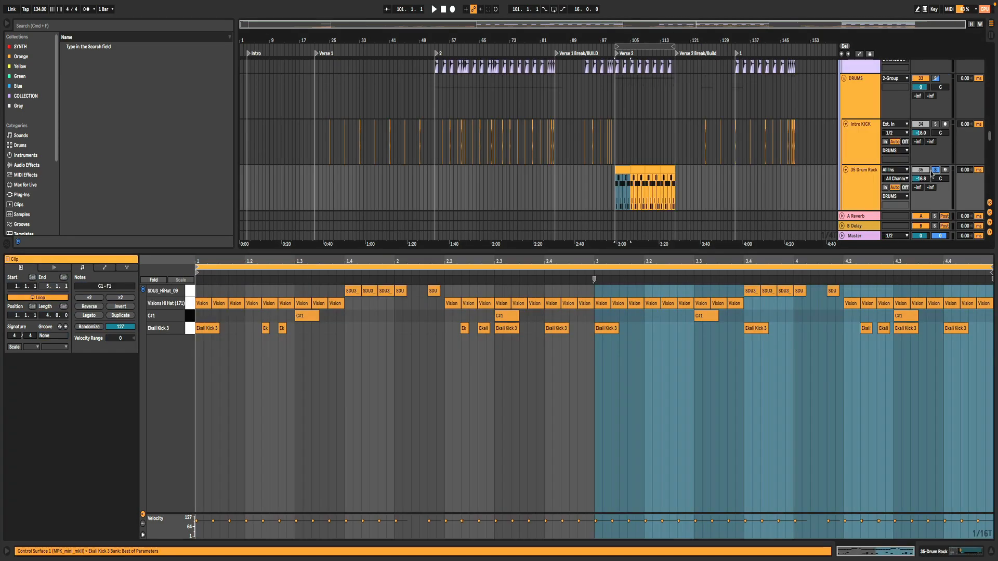
Examine the kick and hi-hat pattern of the 35 Drum Rack clip at Verse 2 during solo playback.
{"action": "left_click", "coordinate": [467, 378]}
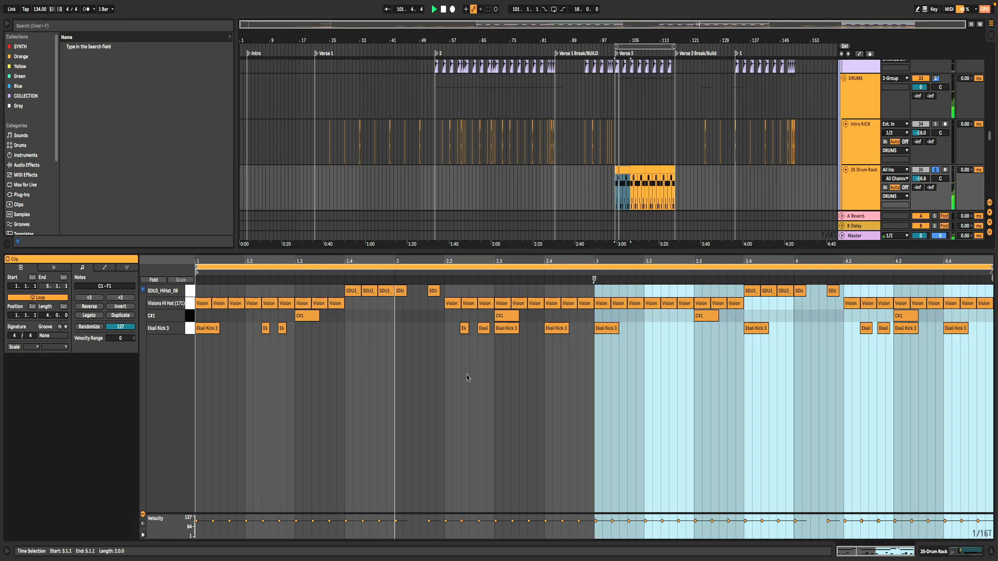
{"action": "left_click", "coordinate": [467, 378]}
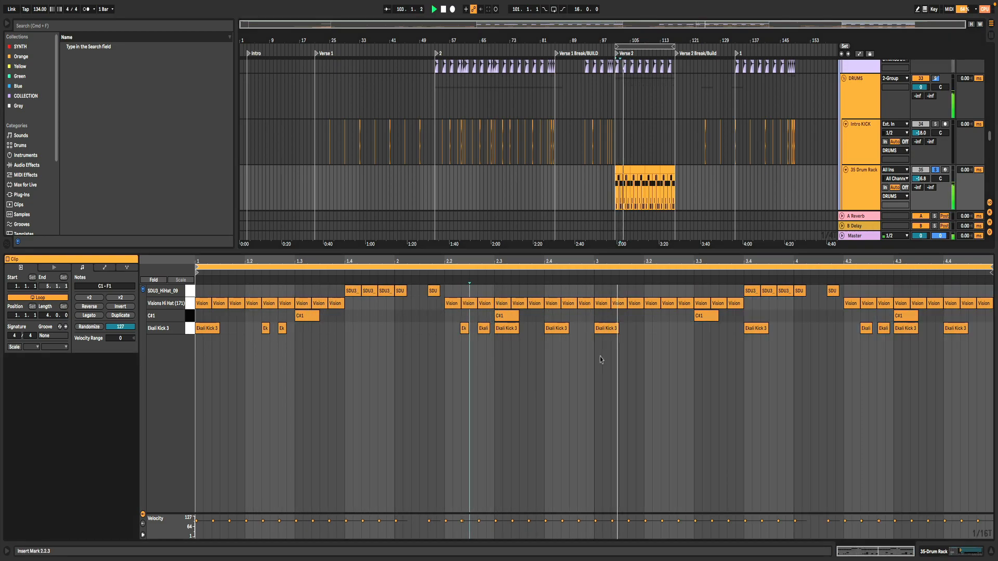
{"action": "scroll", "coordinate": [906, 164], "scroll_direction": "down", "scroll_amount": 4}
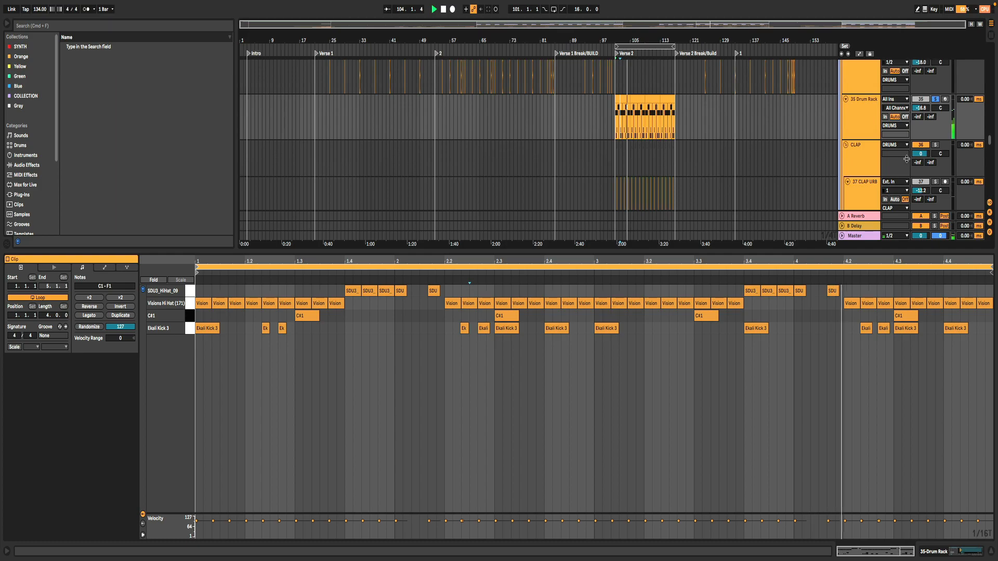
Play the CLAP group with the drum rack and examine the clap tracks' audio clips across Verse 2.
{"action": "key", "text": "space"}
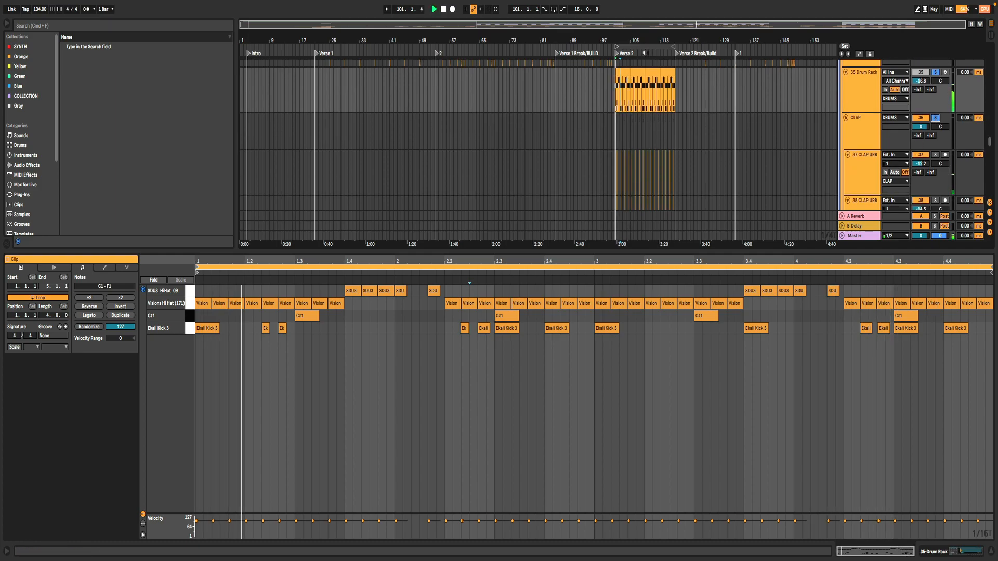
{"action": "left_click_drag", "start_coordinate": [634, 41], "coordinate": [424, 41]}
{"action": "scroll", "coordinate": [622, 76], "scroll_direction": "up", "scroll_amount": 3}
{"action": "scroll", "coordinate": [728, 145], "scroll_direction": "down", "scroll_amount": 3}
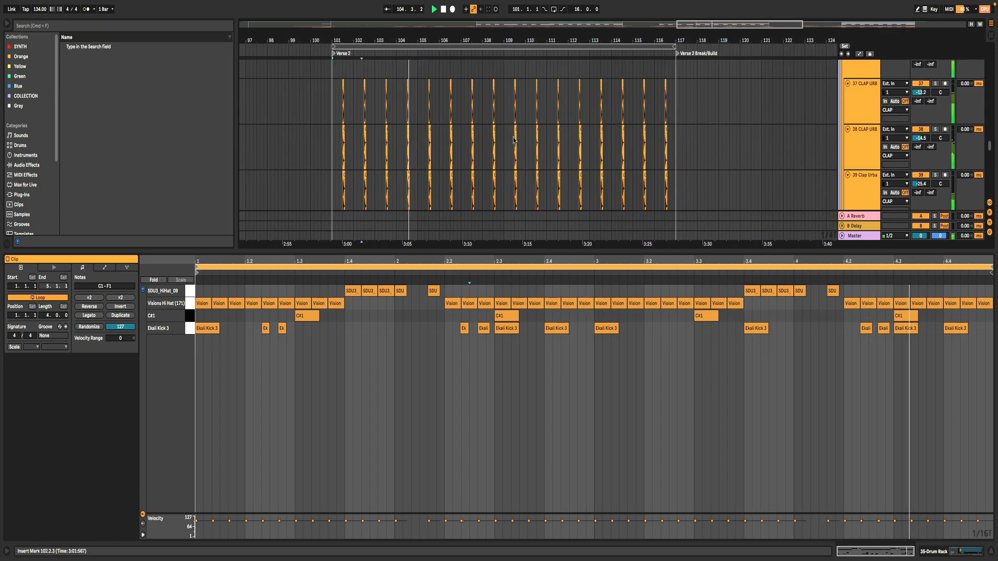
Solo track 42 SubLabXL, open its first Verse 2 clip to examine the bass notes, and select the track.
{"action": "scroll", "coordinate": [707, 152], "scroll_direction": "down", "scroll_amount": 3}
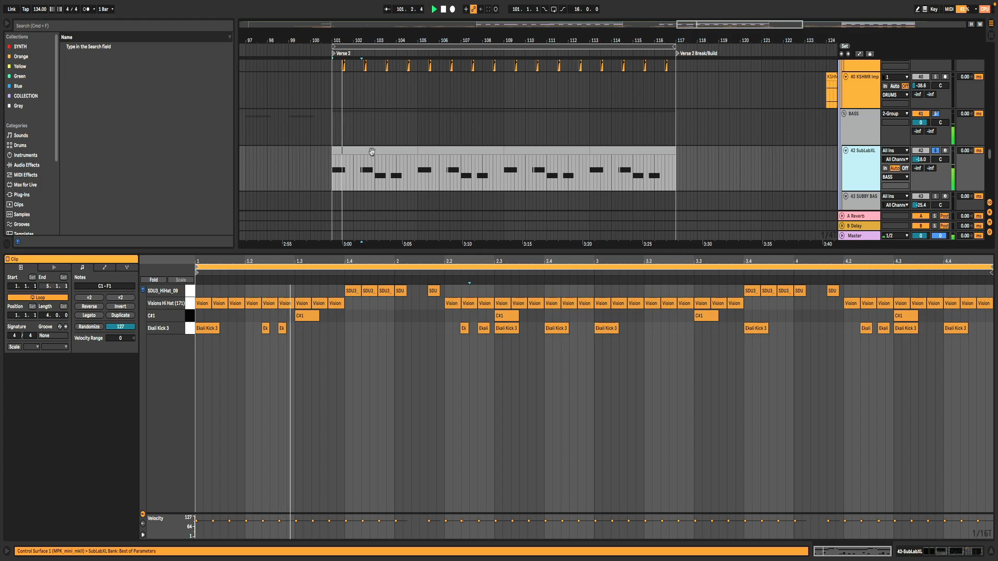
{"action": "left_click_drag", "start_coordinate": [332, 172], "coordinate": [417, 171]}
{"action": "left_click", "coordinate": [380, 388]}
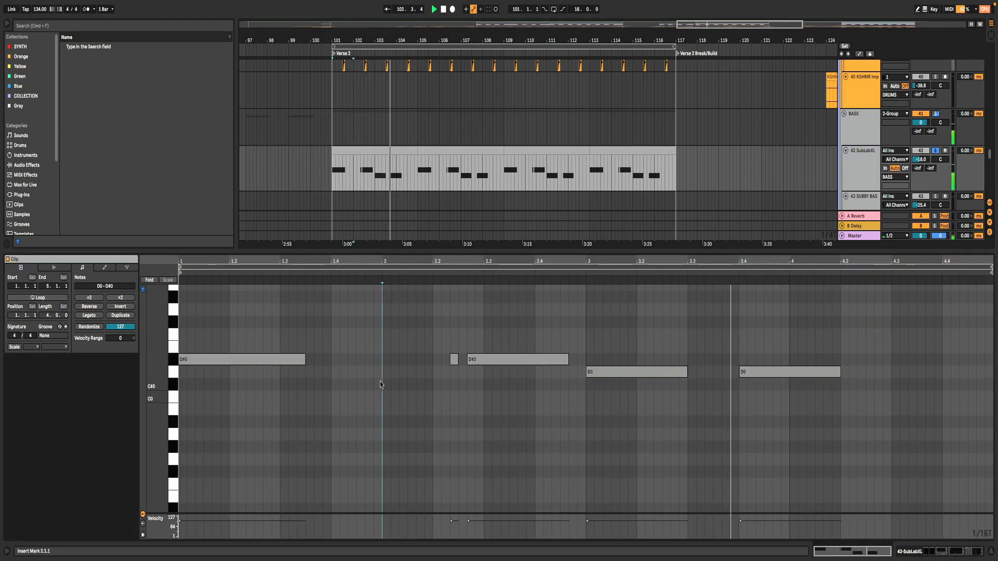
{"action": "left_click", "coordinate": [876, 161]}
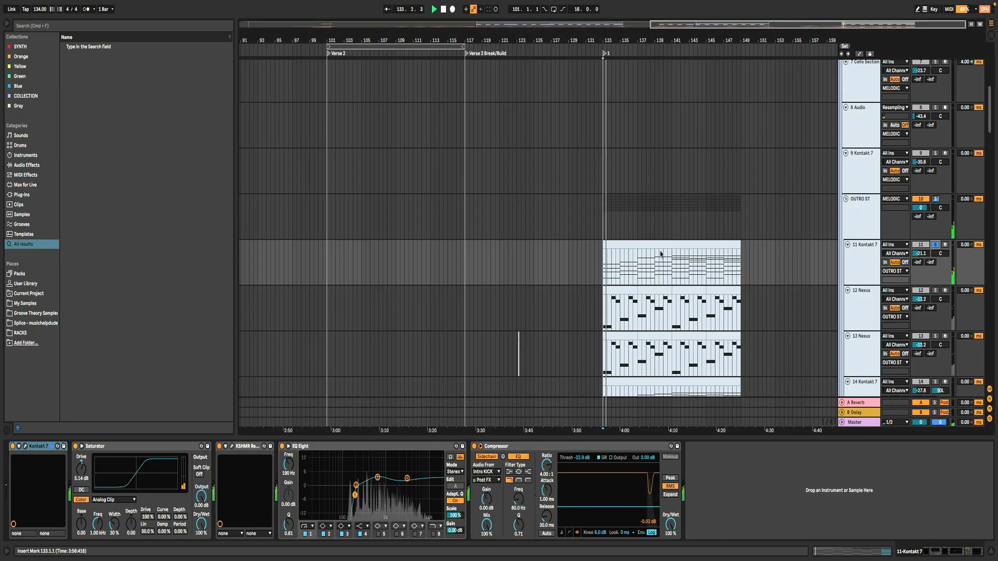
Open the track 11 Kontakt 7 clip at bar 133, examine its full note range during playback, and show the track's devices.
{"action": "left_click", "coordinate": [603, 361]}
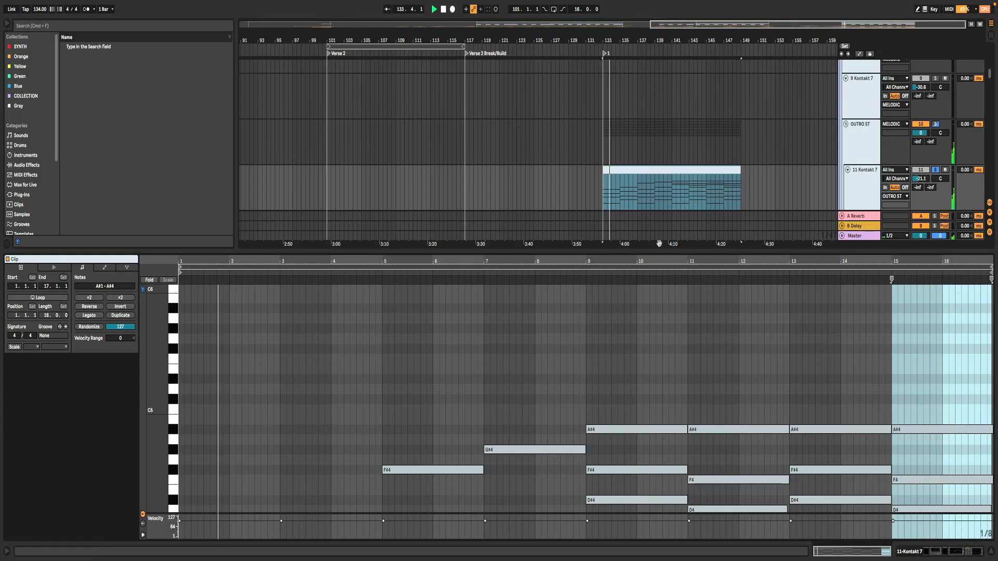
{"action": "scroll", "coordinate": [598, 362], "scroll_direction": "down", "scroll_amount": 5}
{"action": "left_click_drag", "start_coordinate": [156, 321], "coordinate": [120, 320]}
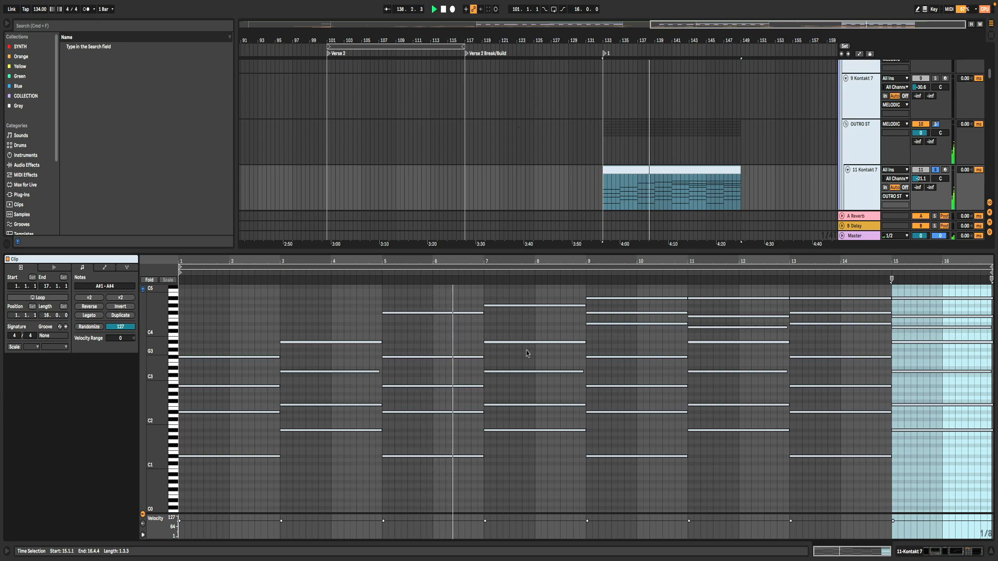
{"action": "scroll", "coordinate": [728, 157], "scroll_direction": "down", "scroll_amount": 3}
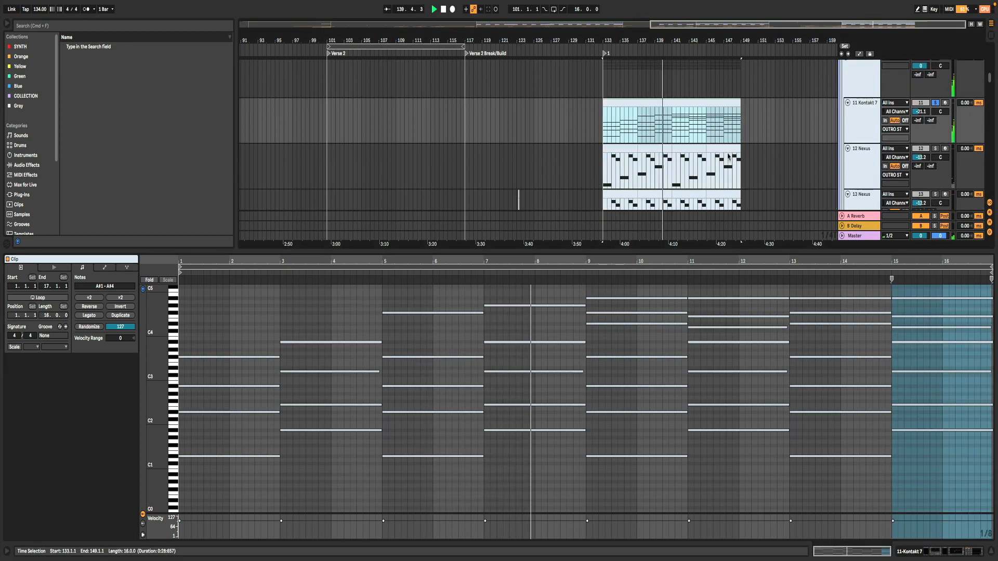
{"action": "left_click", "coordinate": [863, 126]}
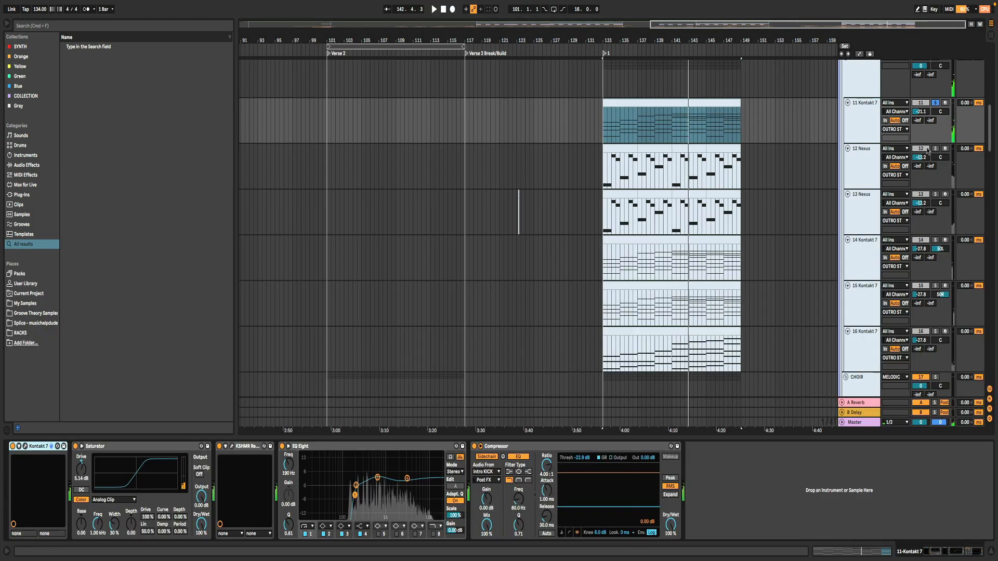
Solo track 12 Nexus and play its clips from bar 133 to 141 to examine the notes.
{"action": "left_click", "coordinate": [863, 170]}
{"action": "double_click", "coordinate": [619, 166]}
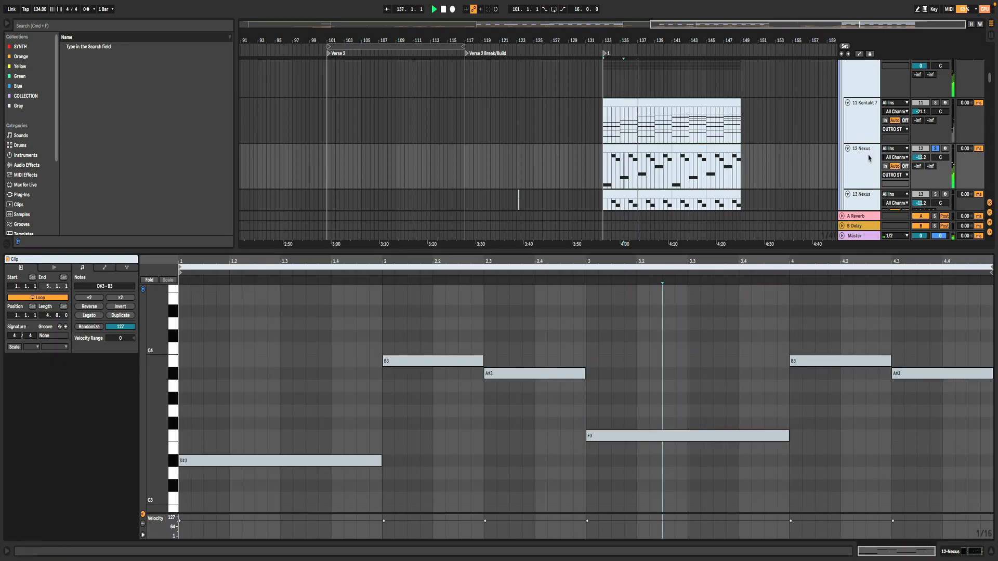
{"action": "left_click", "coordinate": [650, 147]}
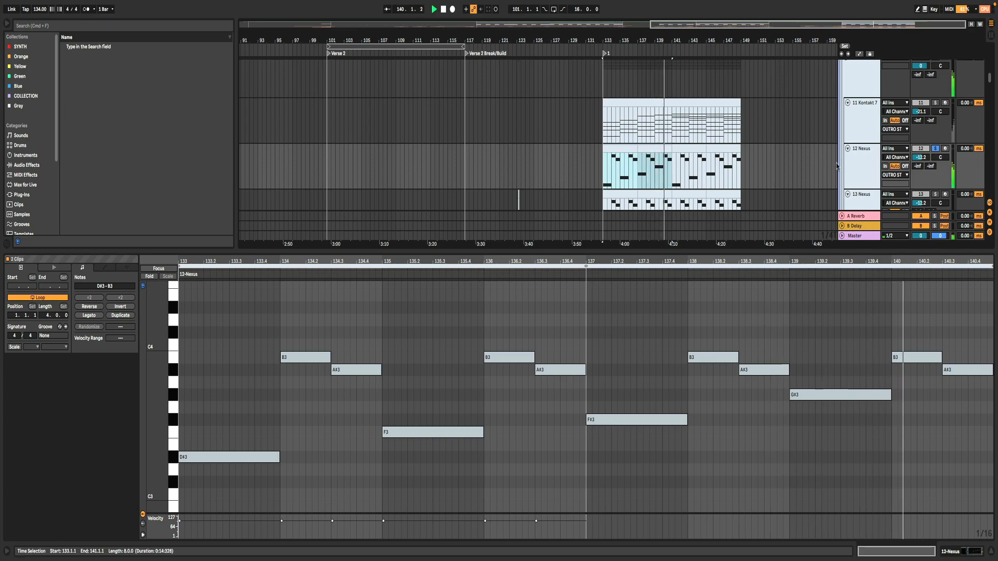
Solo track 13 Nexus, examine its notes from bar 133 to 141, and show its devices.
{"action": "scroll", "coordinate": [701, 143], "scroll_direction": "down", "scroll_amount": 3}
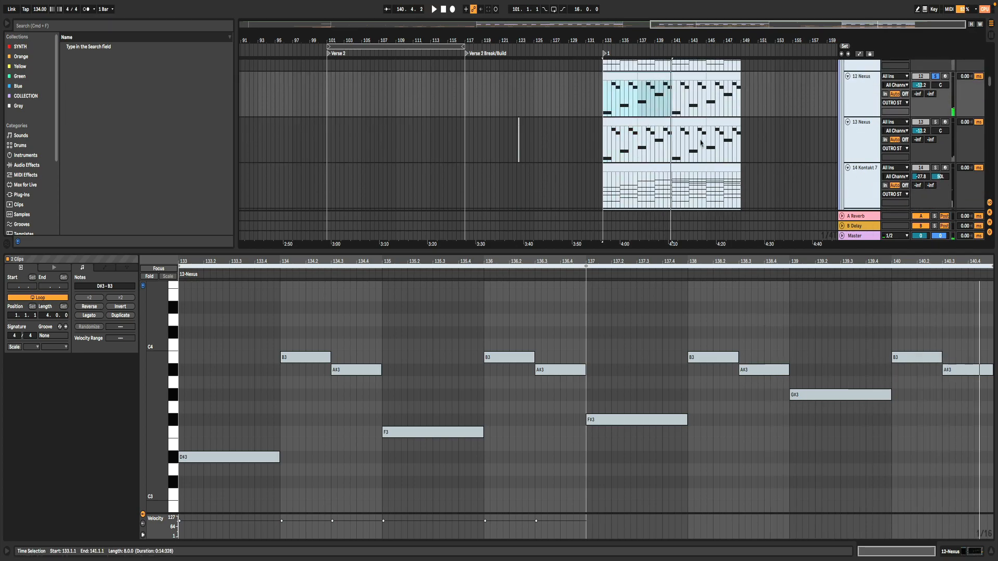
{"action": "left_click", "coordinate": [937, 122]}
{"action": "key", "text": "Down"}
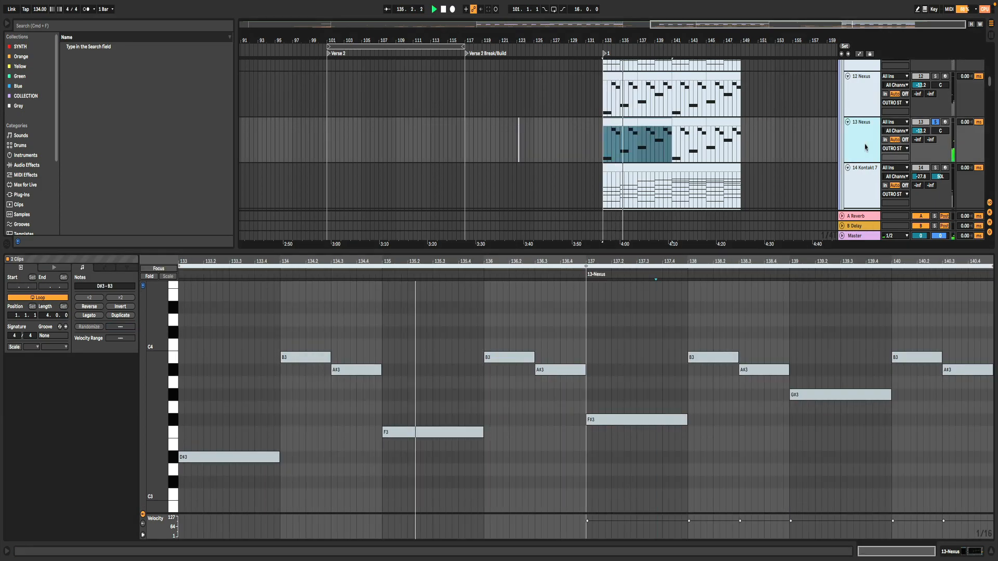
{"action": "key", "text": "shift+Tab"}
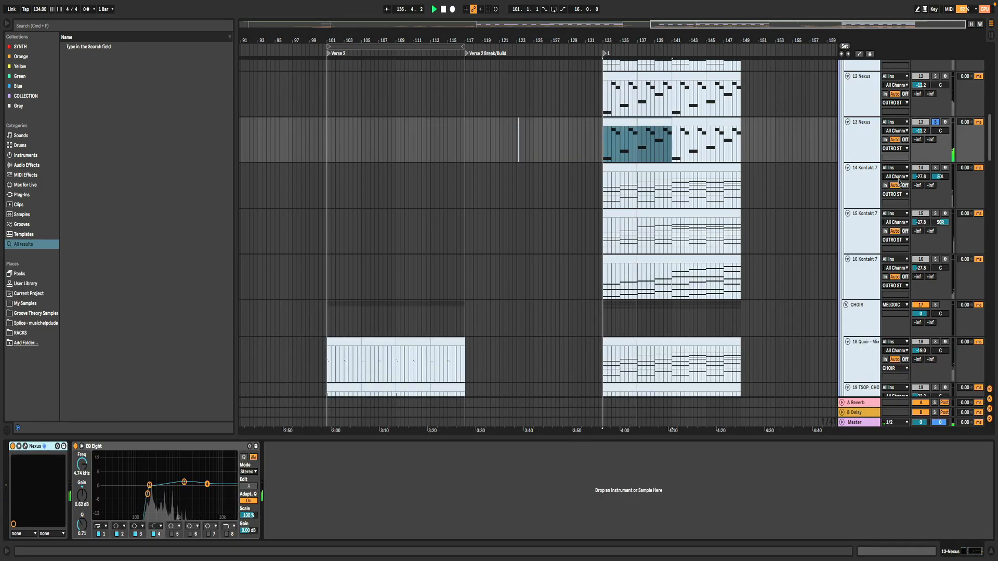
Examine the notes of the track 14 Kontakt 7 clip at bar 133 and solo track 15 Kontakt 7 alongside it.
{"action": "double_click", "coordinate": [728, 187]}
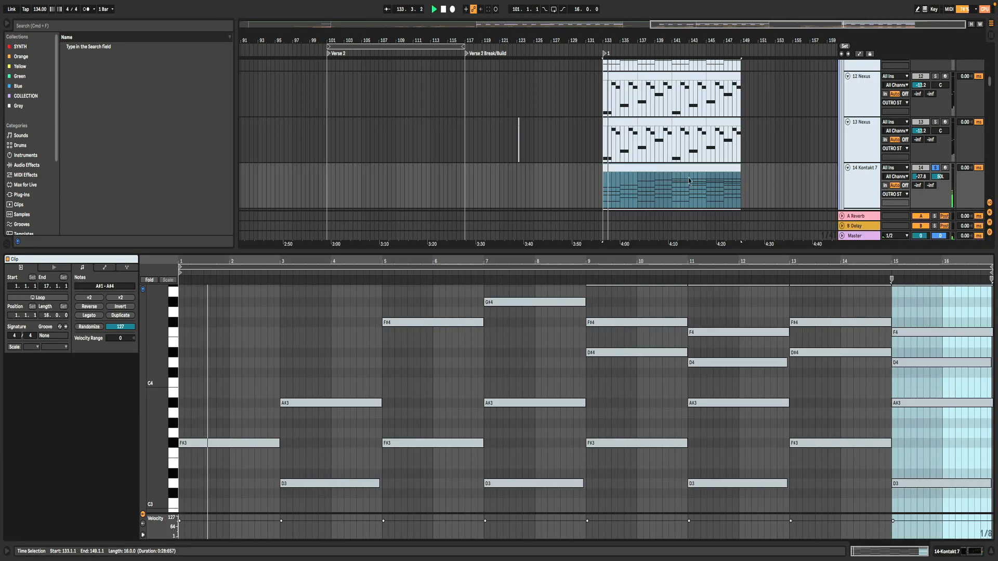
{"action": "left_click", "coordinate": [934, 141]}
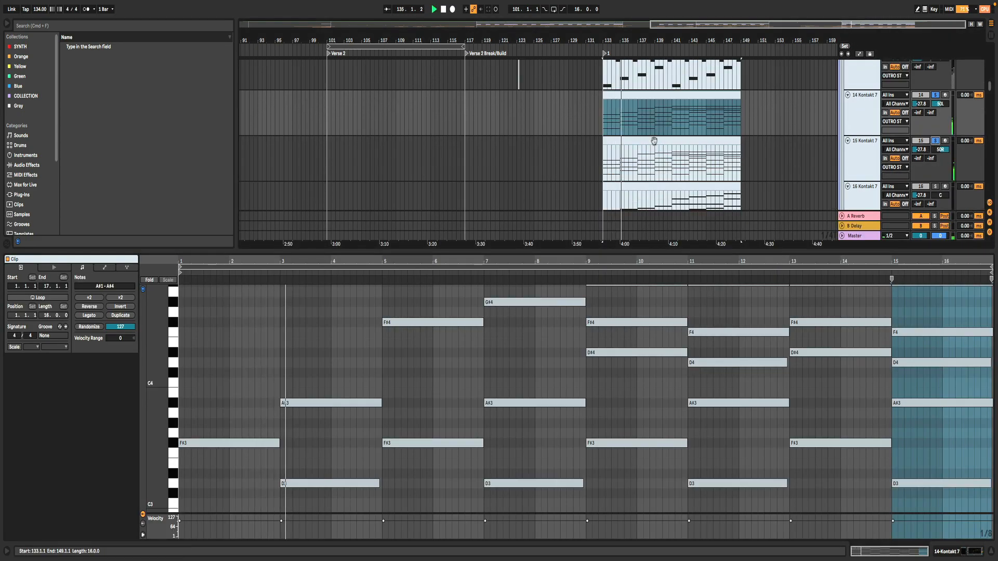
Solo track 16 Kontakt 7, show its devices, and play its clip at locator 1 to examine the notes.
{"action": "scroll", "coordinate": [714, 151], "scroll_direction": "down", "scroll_amount": 3}
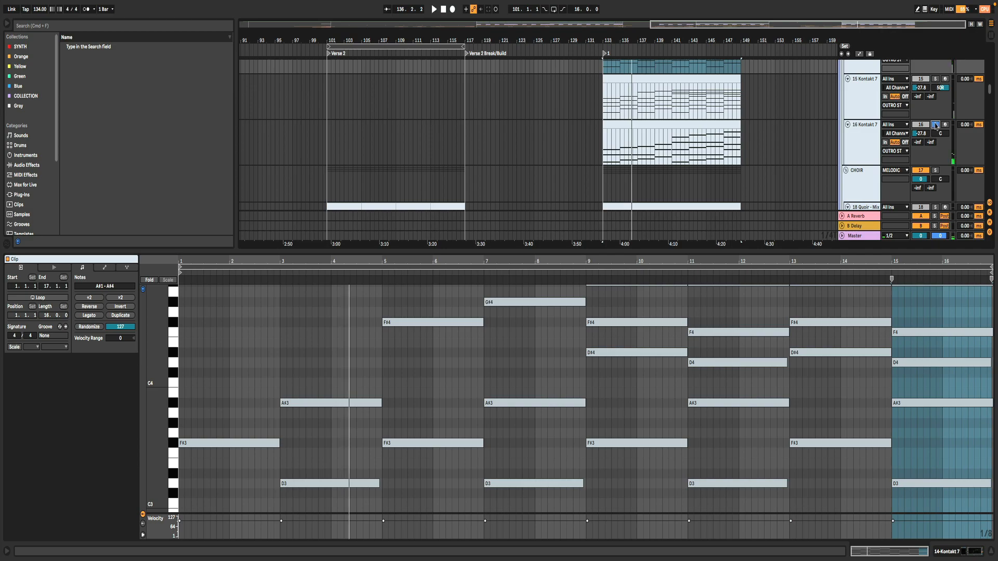
{"action": "left_click", "coordinate": [639, 124]}
{"action": "double_click", "coordinate": [849, 144]}
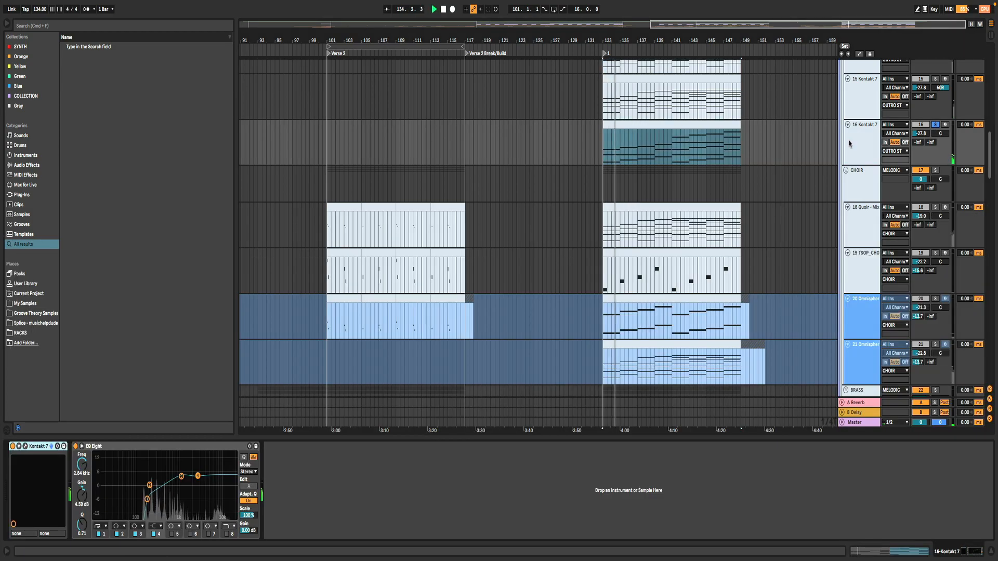
{"action": "left_click", "coordinate": [671, 147]}
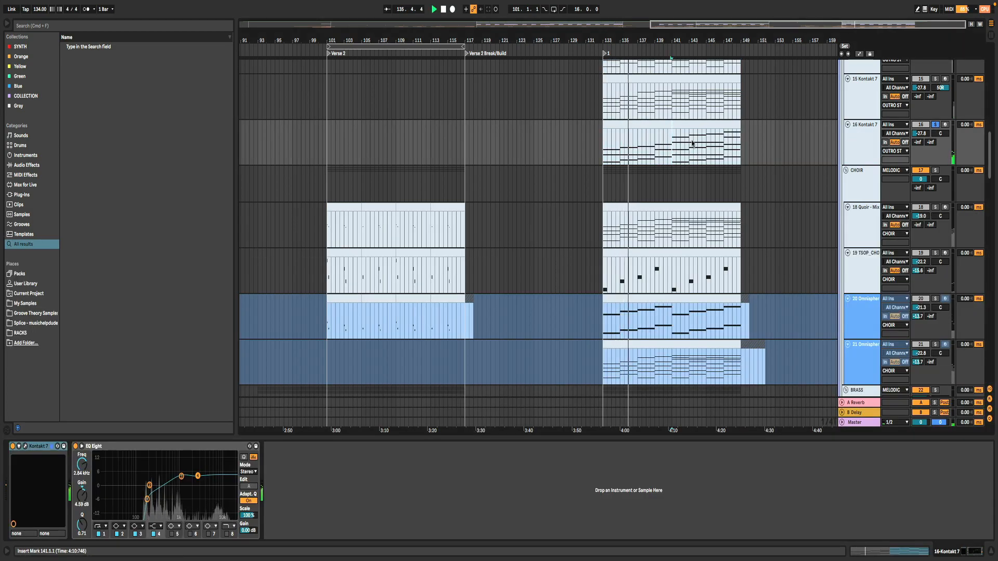
{"action": "key", "text": "space"}
{"action": "key", "text": "space"}
{"action": "double_click", "coordinate": [733, 120]}
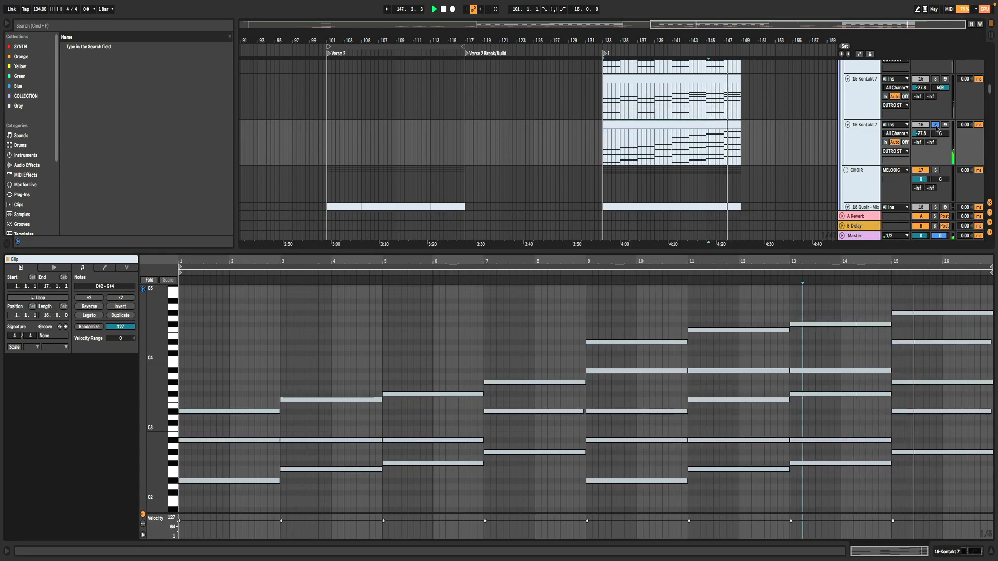
{"action": "key", "text": "space"}
Solo tracks 18 Quoir and 19 TSOP choir in turn and play their clips from bar 133 to examine the notes.
{"action": "scroll", "coordinate": [636, 167], "scroll_direction": "down", "scroll_amount": 3}
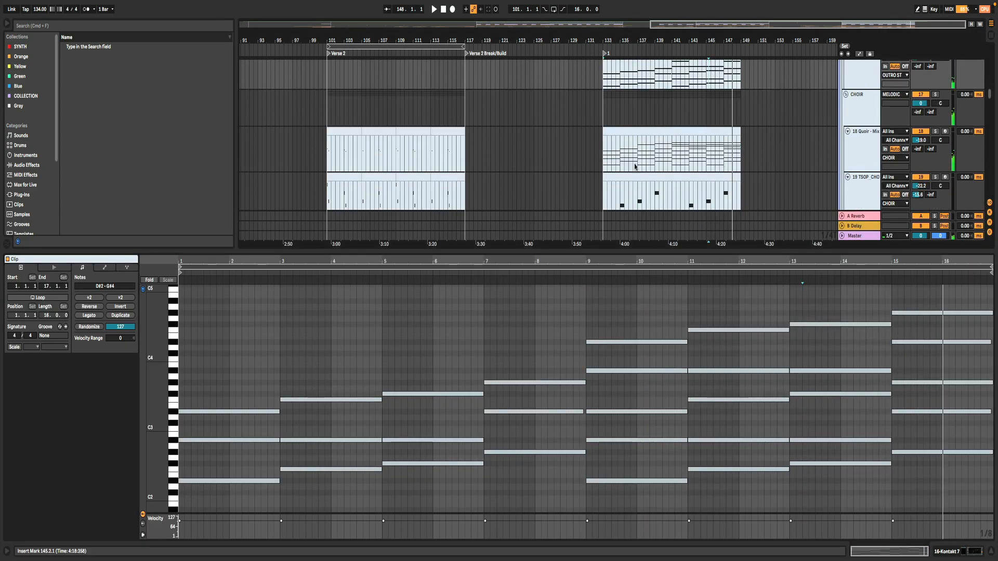
{"action": "left_click", "coordinate": [604, 158]}
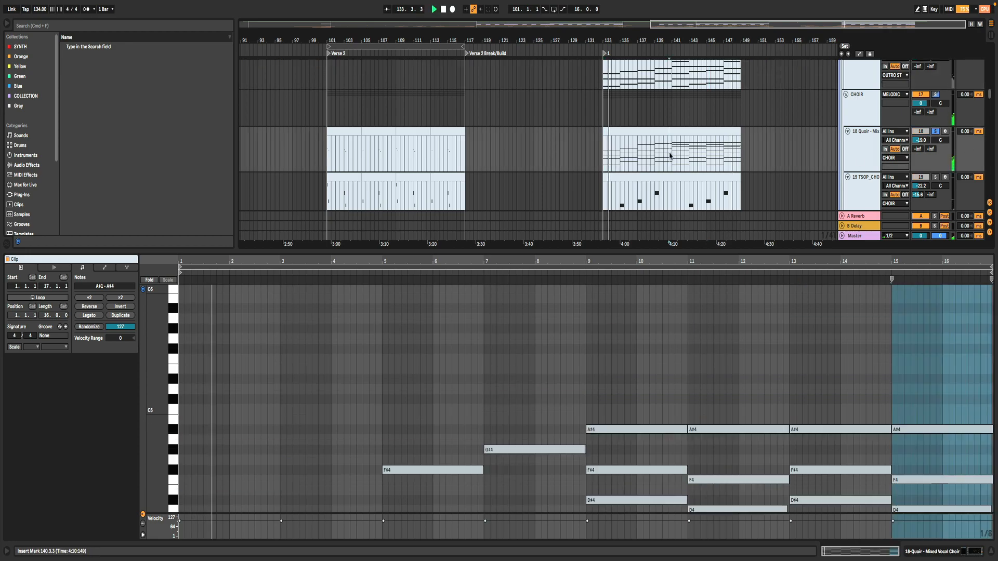
{"action": "scroll", "coordinate": [756, 164], "scroll_direction": "down", "scroll_amount": 3}
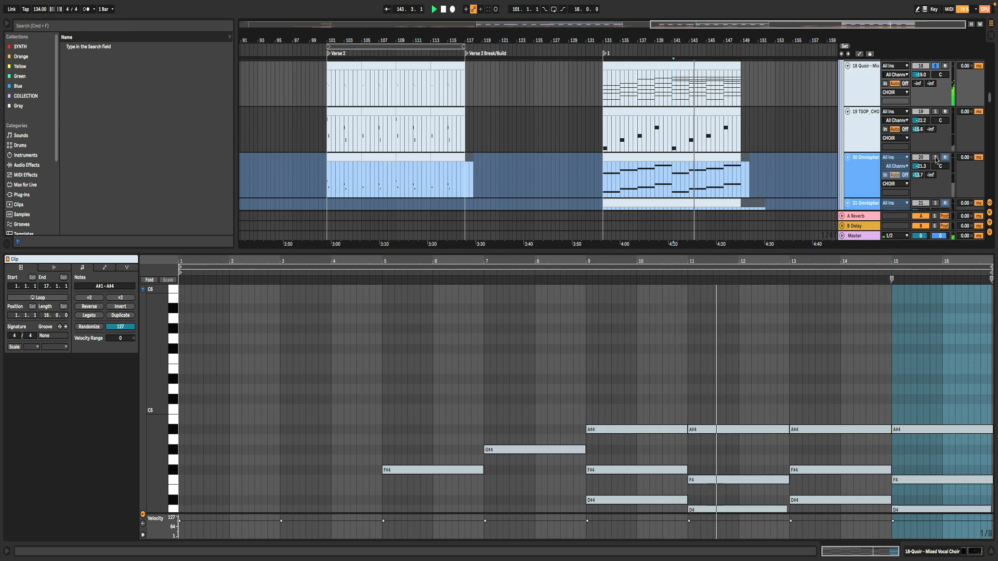
{"action": "left_click", "coordinate": [627, 110]}
{"action": "key", "text": "space"}
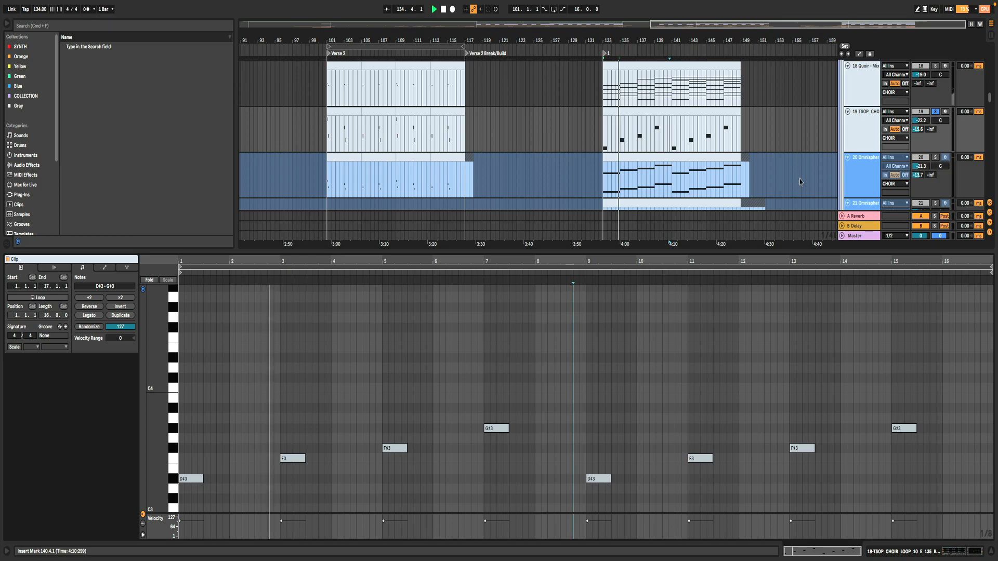
Solo track 20 Omnisphere and examine the notes of its clip at bar 133 during playback.
{"action": "left_click", "coordinate": [625, 181]}
{"action": "scroll", "coordinate": [884, 130], "scroll_direction": "down", "scroll_amount": 3}
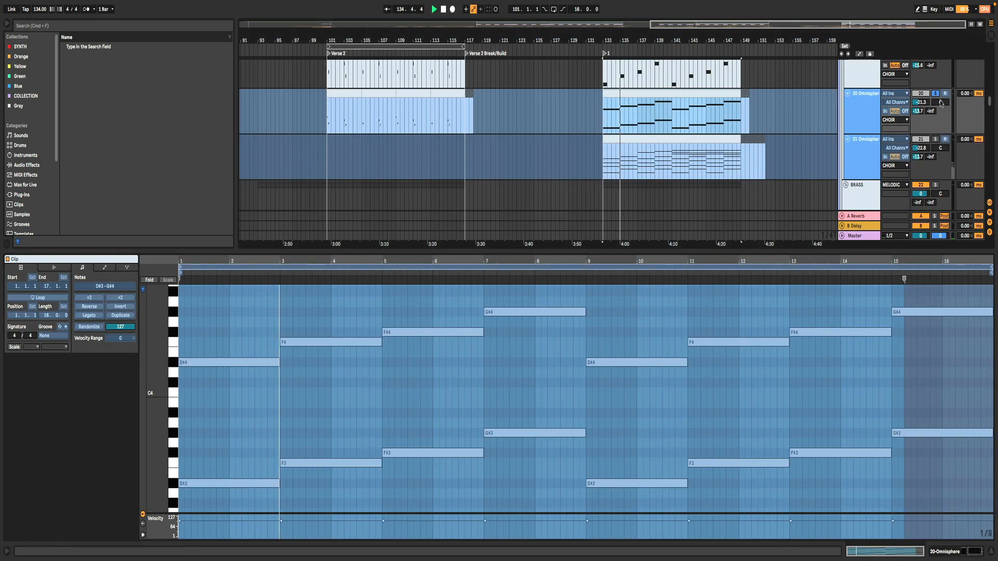
Solo track 21 Omnisphere and examine the notes of its clip at bar 133 during playback.
{"action": "left_click", "coordinate": [935, 140]}
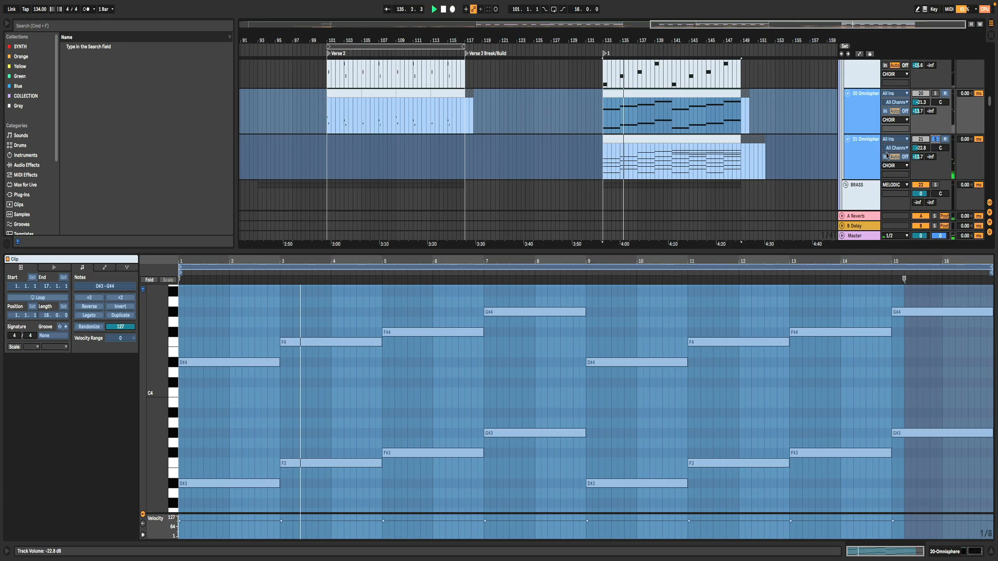
{"action": "left_click", "coordinate": [687, 136]}
{"action": "scroll", "coordinate": [692, 156], "scroll_direction": "down", "scroll_amount": 3}
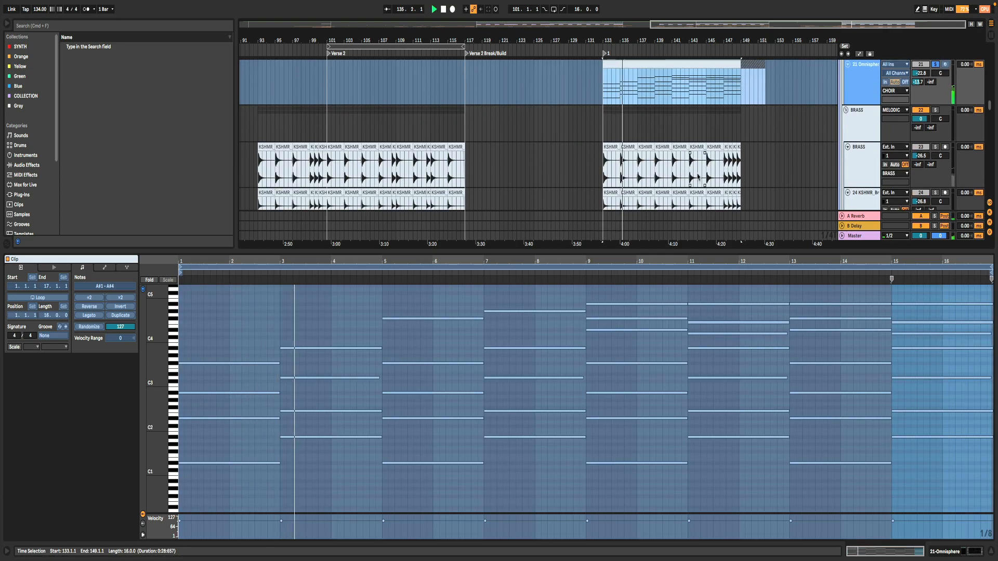
Solo the STRINGS STACK group, play its audio clips from bar 133, and hide the clip notes to enlarge the arrangement.
{"action": "scroll", "coordinate": [909, 100], "scroll_direction": "down", "scroll_amount": 1}
{"action": "scroll", "coordinate": [936, 99], "scroll_direction": "down", "scroll_amount": 5}
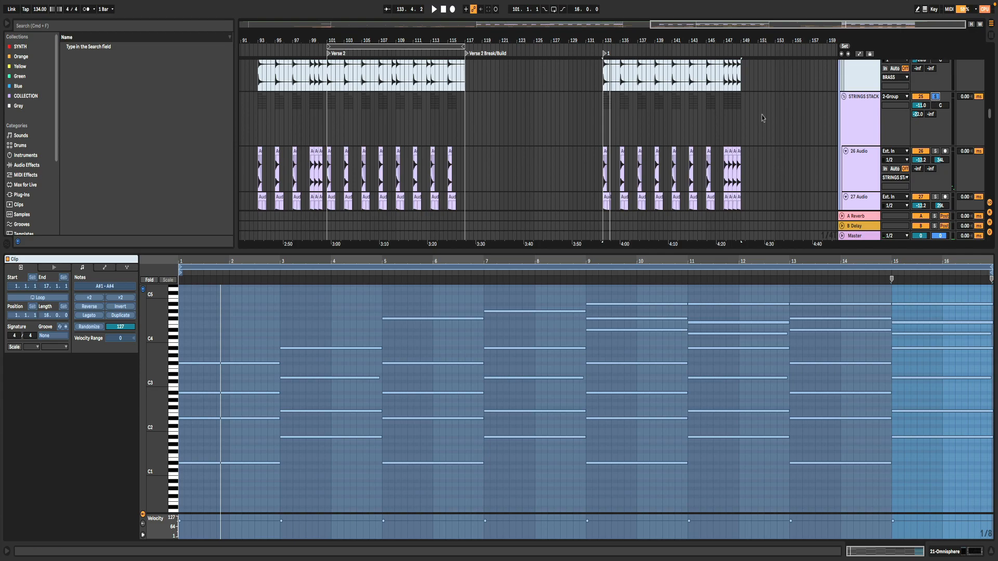
{"action": "left_click_drag", "start_coordinate": [719, 251], "coordinate": [709, 478]}
Solo track 43 SUBBY BASS and play its clips from bar 133.
{"action": "scroll", "coordinate": [697, 318], "scroll_direction": "down", "scroll_amount": 20}
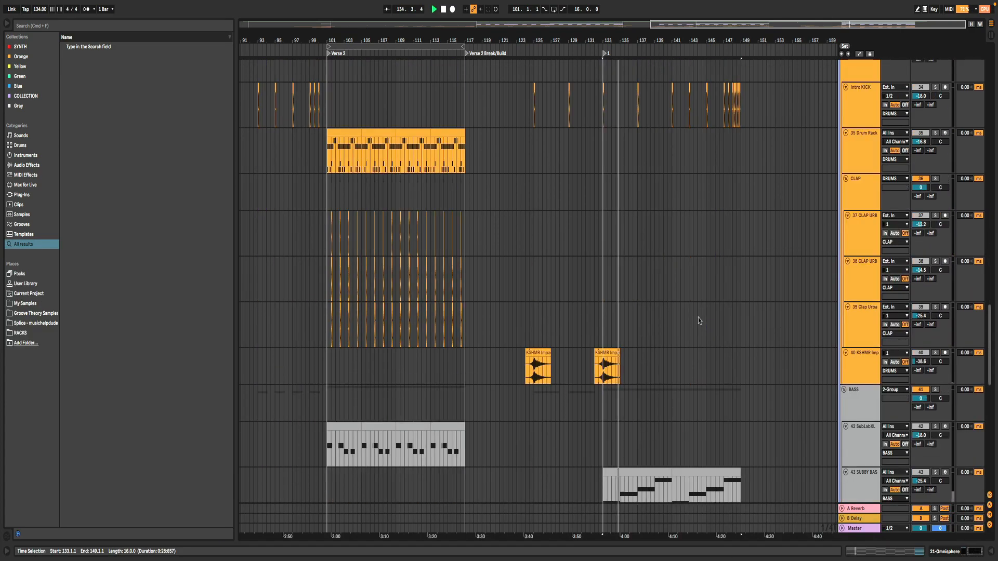
{"action": "scroll", "coordinate": [698, 319], "scroll_direction": "down", "scroll_amount": 4}
{"action": "double_click", "coordinate": [639, 248]}
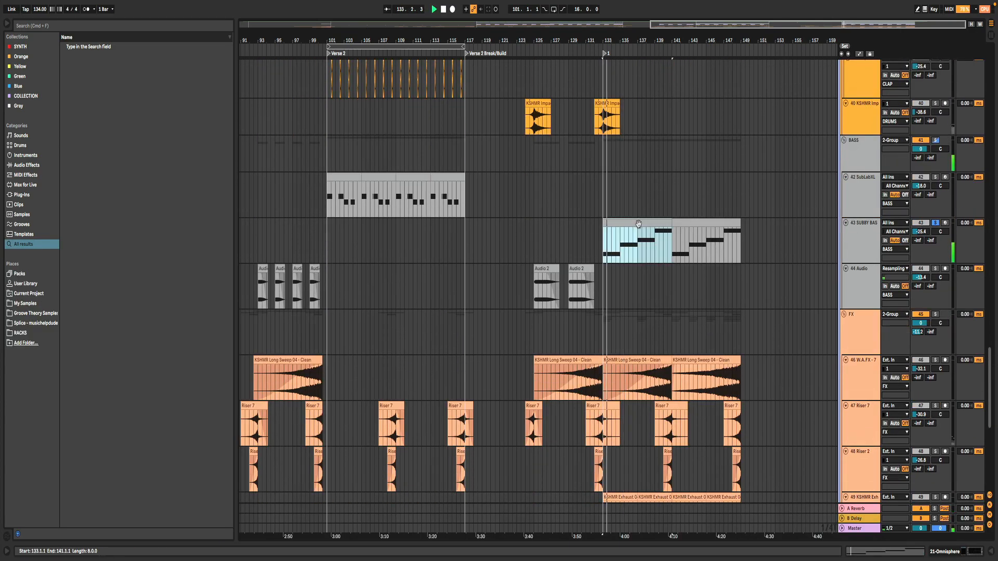
{"action": "left_click_drag", "start_coordinate": [706, 437], "coordinate": [690, 211]}
{"action": "left_click", "coordinate": [644, 156]}
Examine the SUBBY BASS device chain and the notes of its clip at bar 133, then stop playback.
{"action": "double_click", "coordinate": [849, 152]}
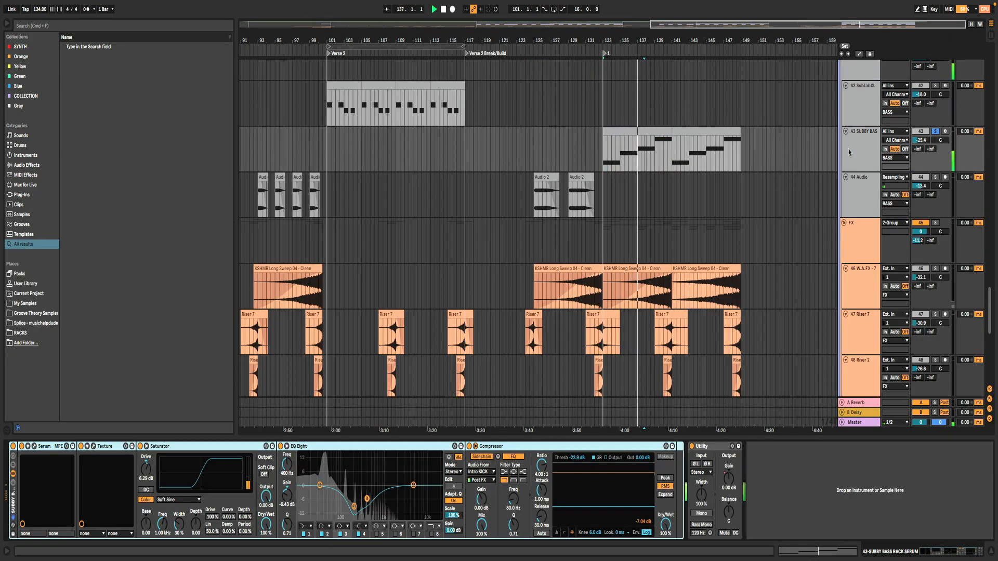
{"action": "double_click", "coordinate": [657, 131]}
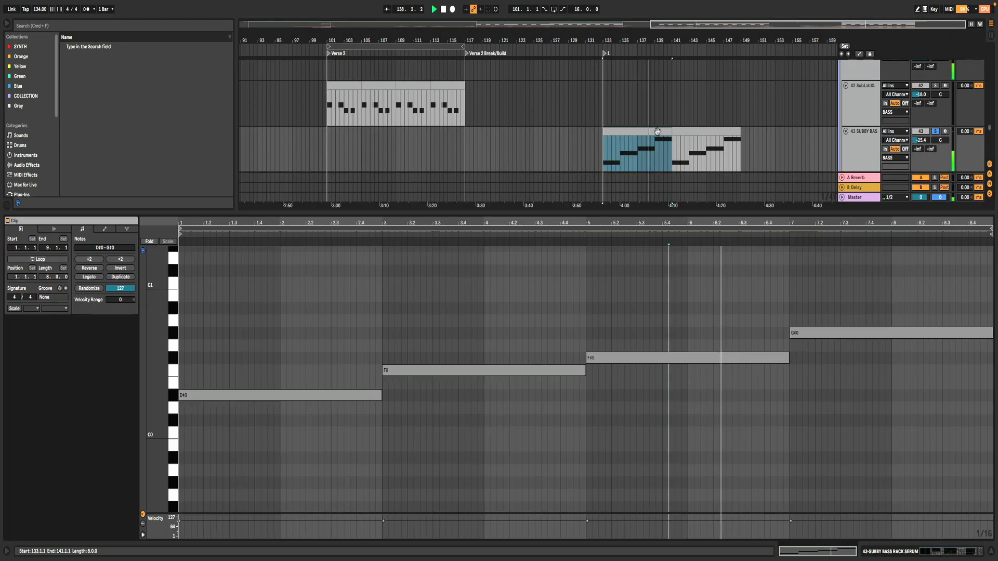
{"action": "key", "text": "space"}
{"action": "double_click", "coordinate": [865, 138]}
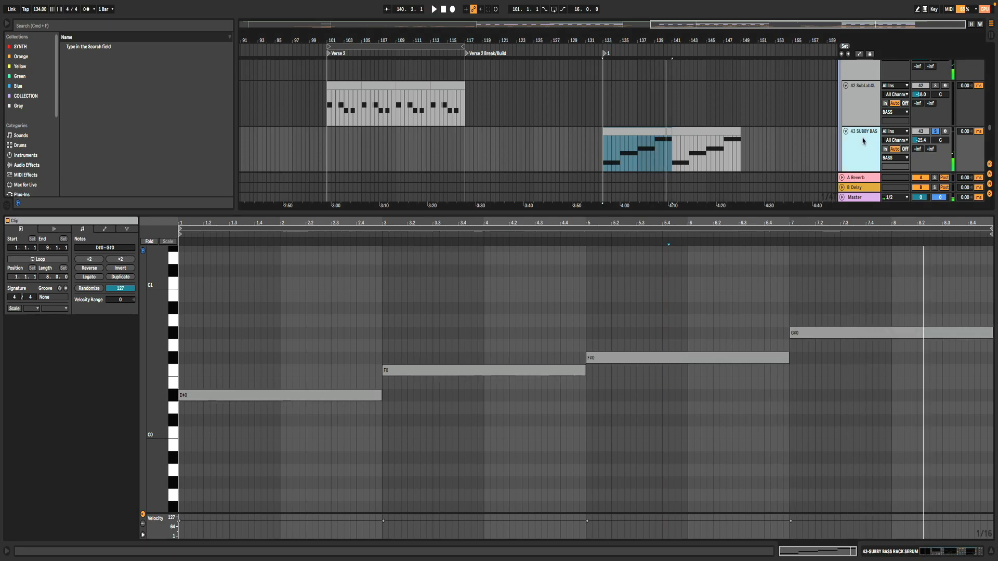
Collapse the MELODIC, STRINGS STACK, DRUMS, BASS and FX groups.
{"action": "scroll", "coordinate": [730, 227], "scroll_direction": "down", "scroll_amount": 5}
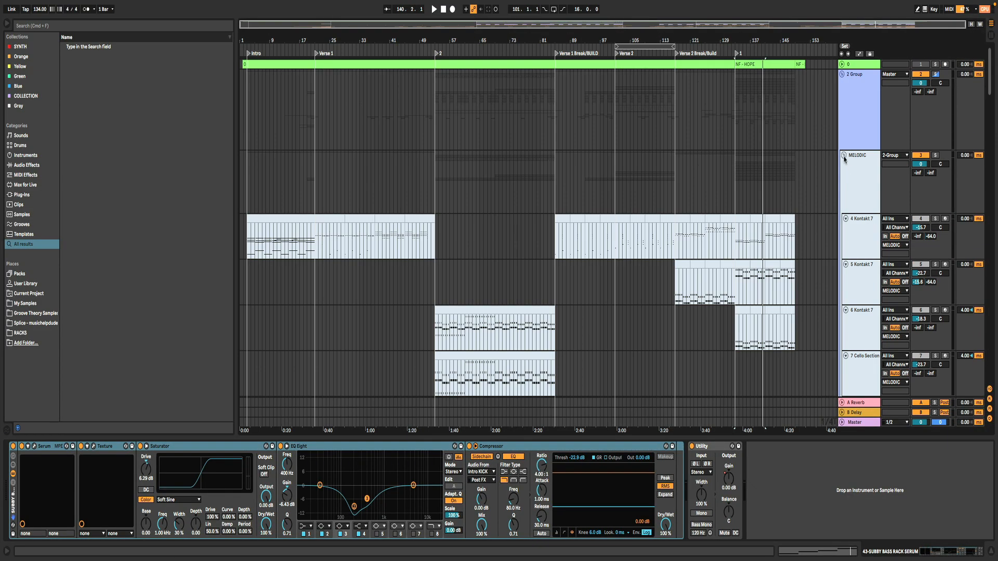
{"action": "left_click", "coordinate": [844, 157]}
{"action": "left_click", "coordinate": [844, 193]}
{"action": "left_click", "coordinate": [842, 209]}
{"action": "left_click", "coordinate": [842, 229]}
{"action": "left_click", "coordinate": [842, 239]}
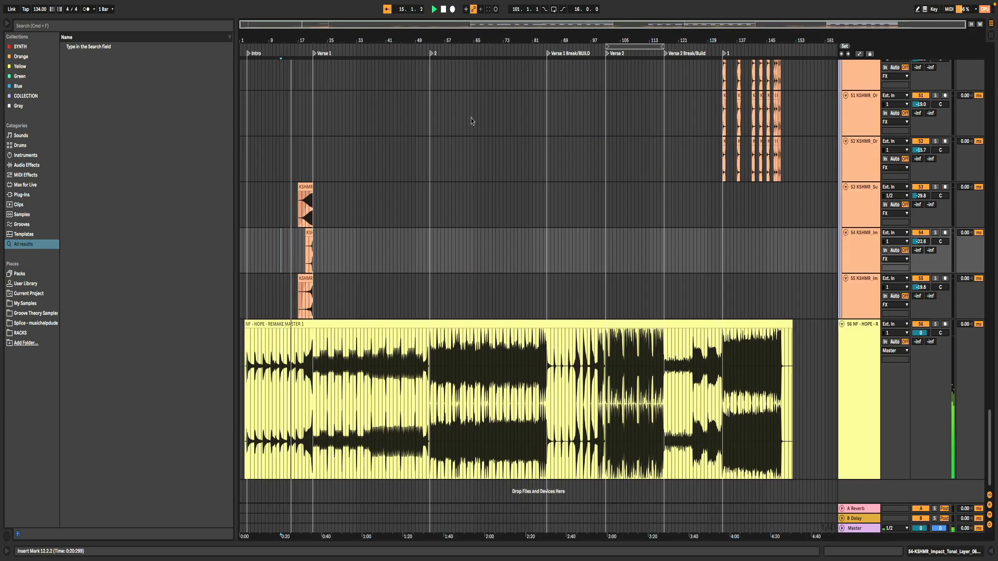
Examine all tracks from FX up to MELODIC while the full mix plays from the intro into Verse 1.
{"action": "scroll", "coordinate": [471, 118], "scroll_direction": "up", "scroll_amount": 2}
{"action": "scroll", "coordinate": [472, 121], "scroll_direction": "up", "scroll_amount": 15}
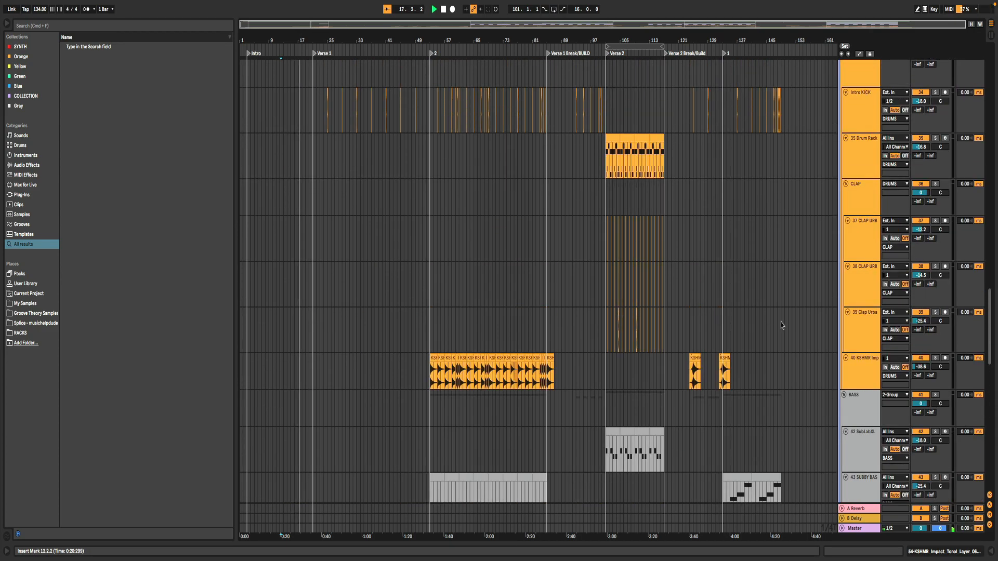
{"action": "scroll", "coordinate": [473, 231], "scroll_direction": "up", "scroll_amount": 15}
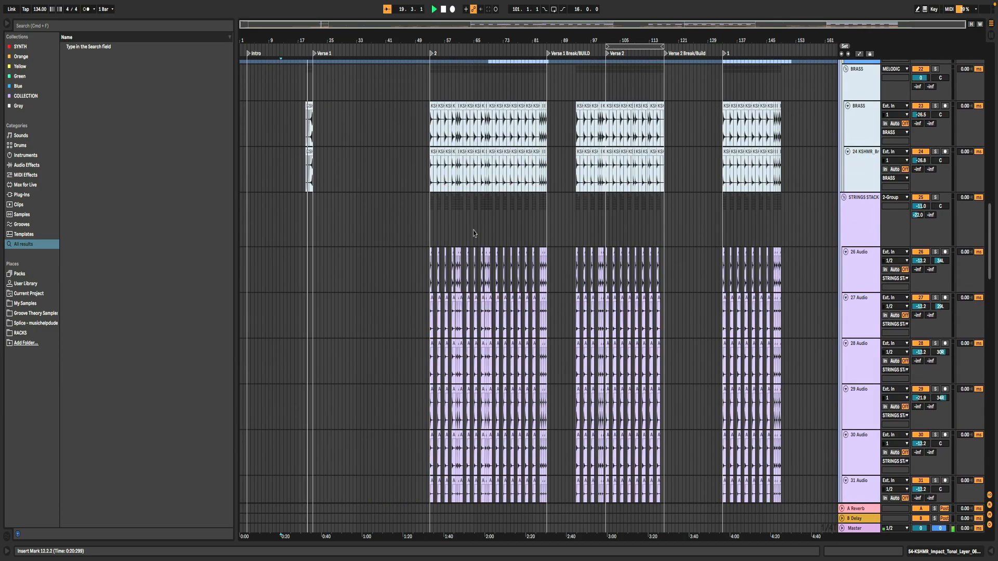
{"action": "scroll", "coordinate": [473, 233], "scroll_direction": "down", "scroll_amount": 20}
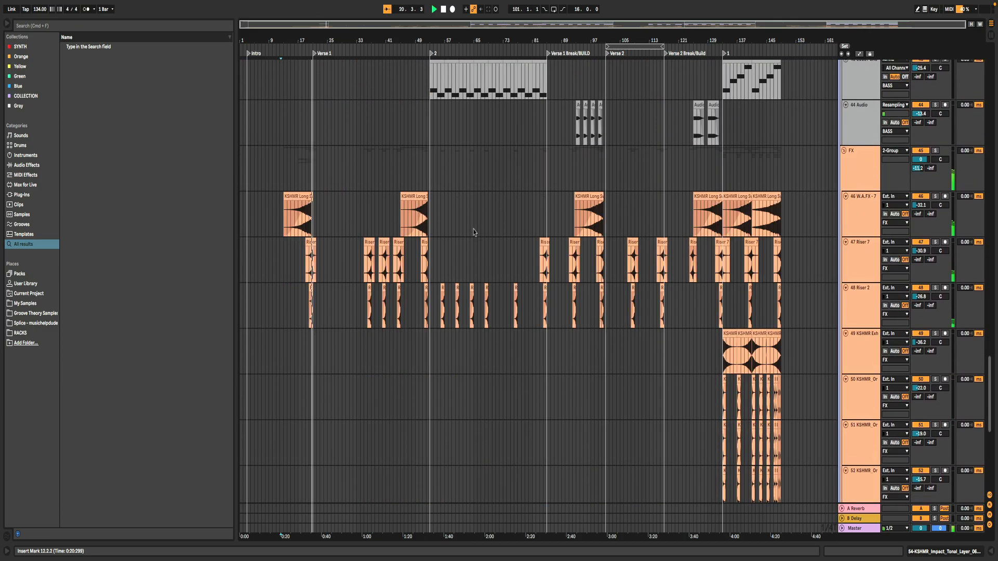
{"action": "scroll", "coordinate": [473, 232], "scroll_direction": "down", "scroll_amount": 8}
{"action": "scroll", "coordinate": [473, 233], "scroll_direction": "up", "scroll_amount": 1}
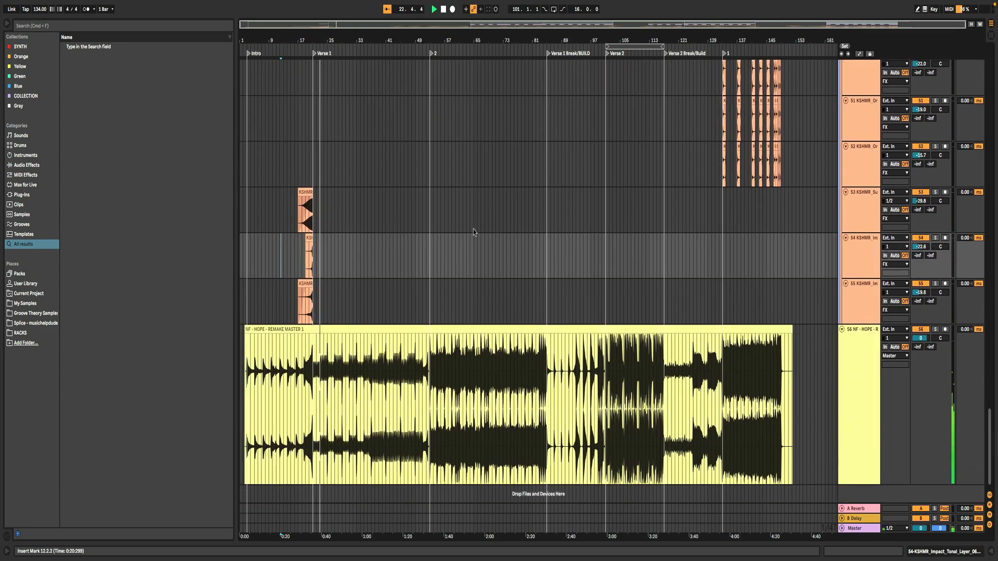
{"action": "scroll", "coordinate": [473, 232], "scroll_direction": "up", "scroll_amount": 20}
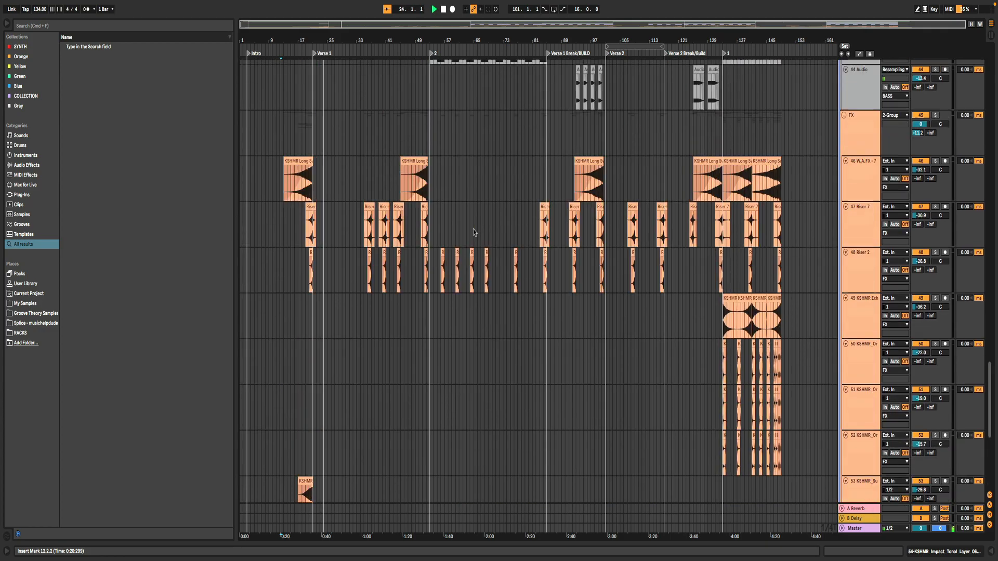
{"action": "scroll", "coordinate": [473, 230], "scroll_direction": "up", "scroll_amount": 20}
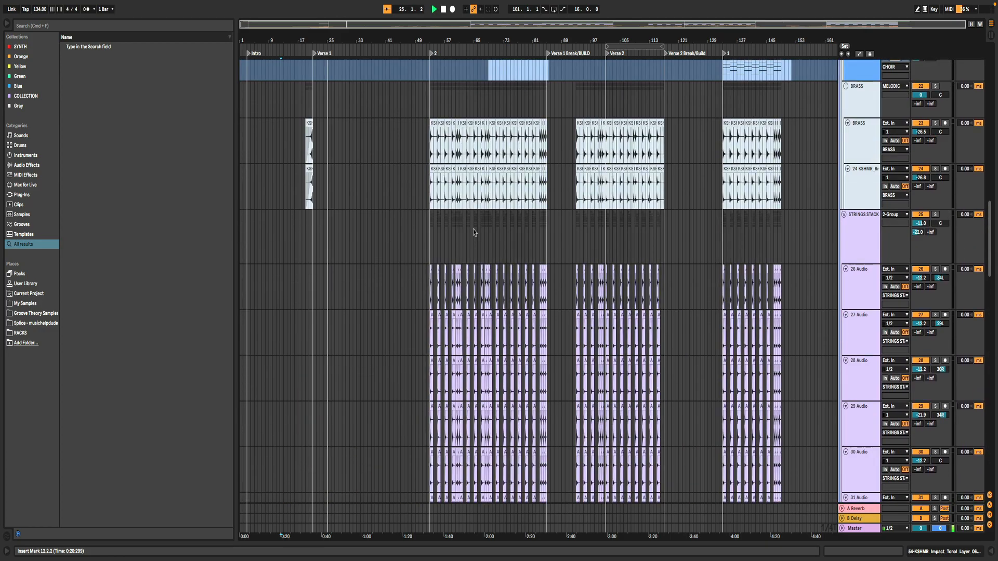
{"action": "scroll", "coordinate": [473, 232], "scroll_direction": "up", "scroll_amount": 18}
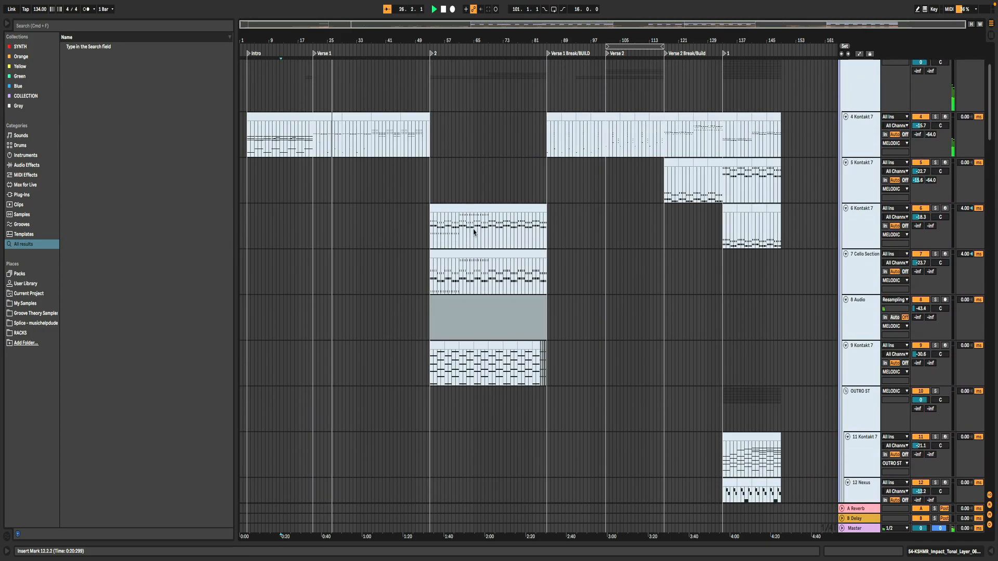
Enlarge the Verse 1 section and examine its melodic, brass, strings, bass and FX tracks during playback.
{"action": "left_click_drag", "start_coordinate": [351, 41], "coordinate": [351, 112]}
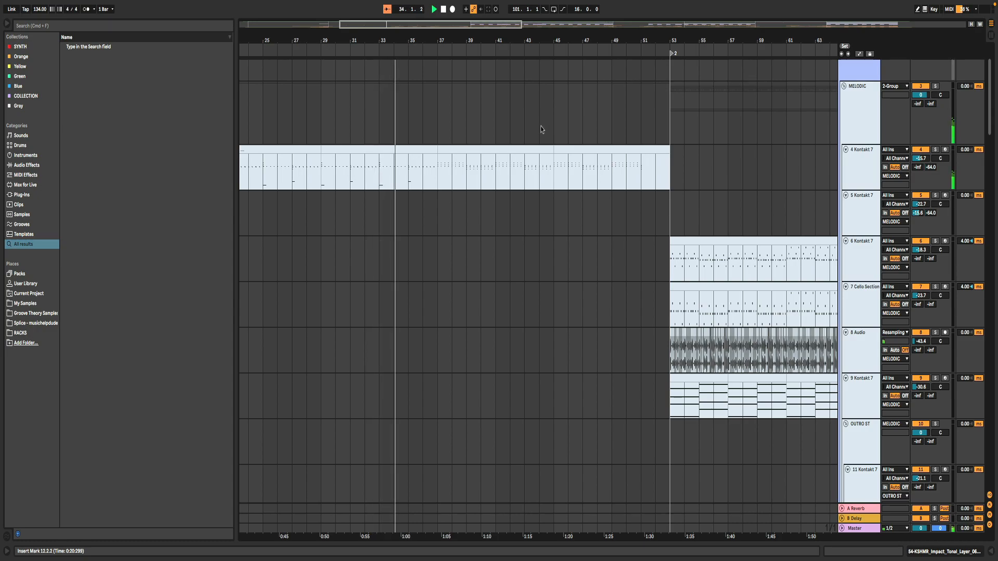
{"action": "scroll", "coordinate": [660, 152], "scroll_direction": "up", "scroll_amount": 2}
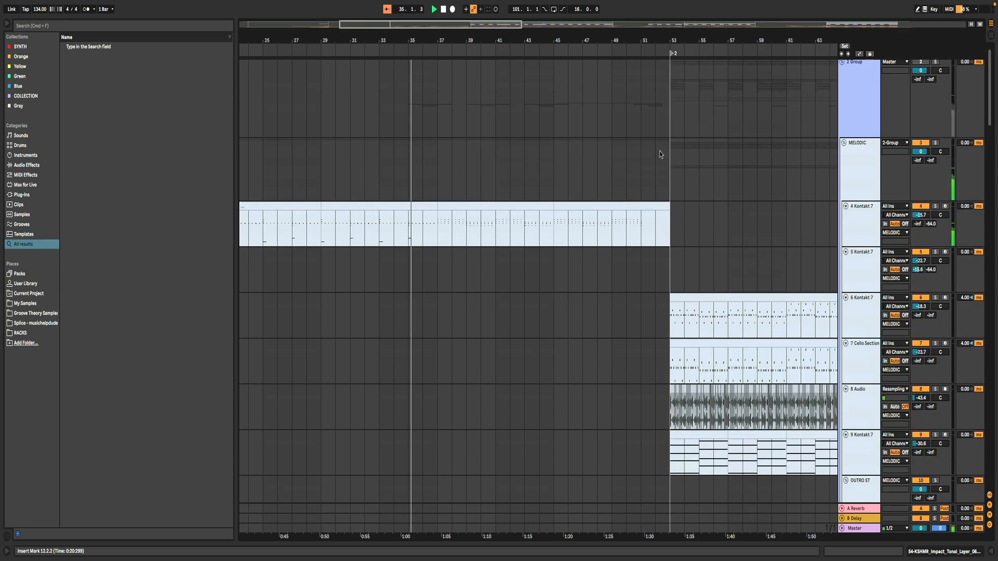
{"action": "scroll", "coordinate": [661, 155], "scroll_direction": "up", "scroll_amount": 1}
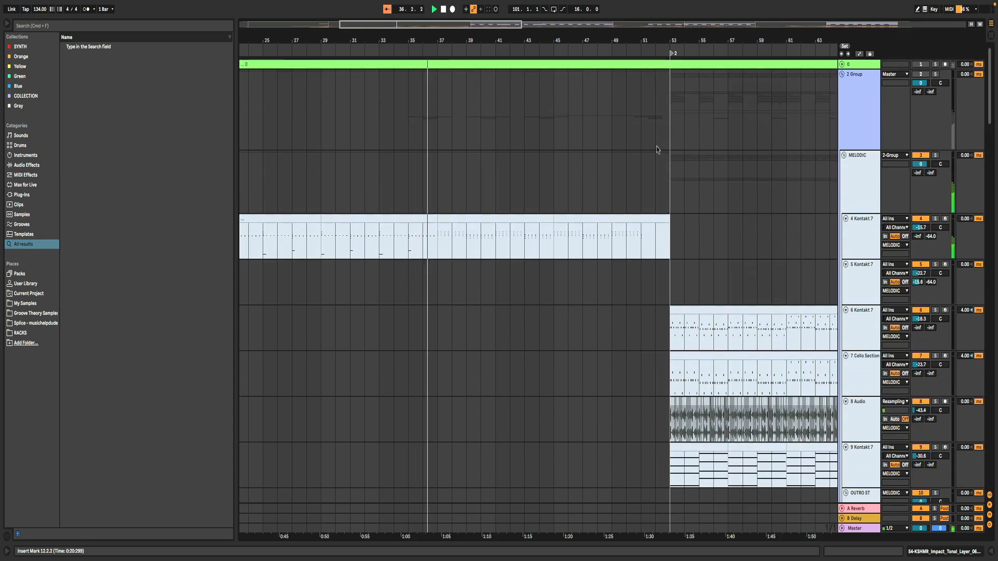
{"action": "scroll", "coordinate": [601, 130], "scroll_direction": "down", "scroll_amount": 20}
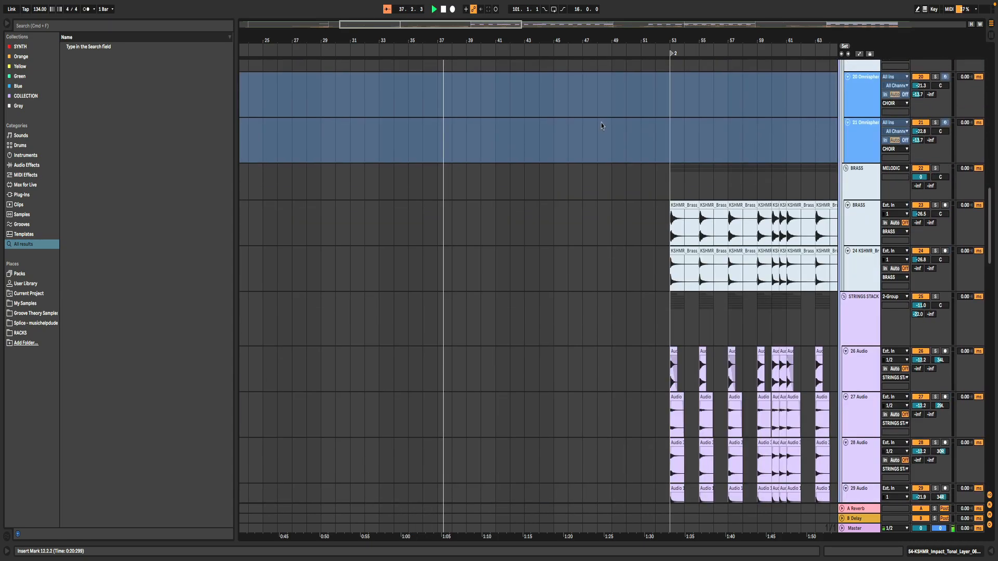
{"action": "scroll", "coordinate": [601, 122], "scroll_direction": "down", "scroll_amount": 20}
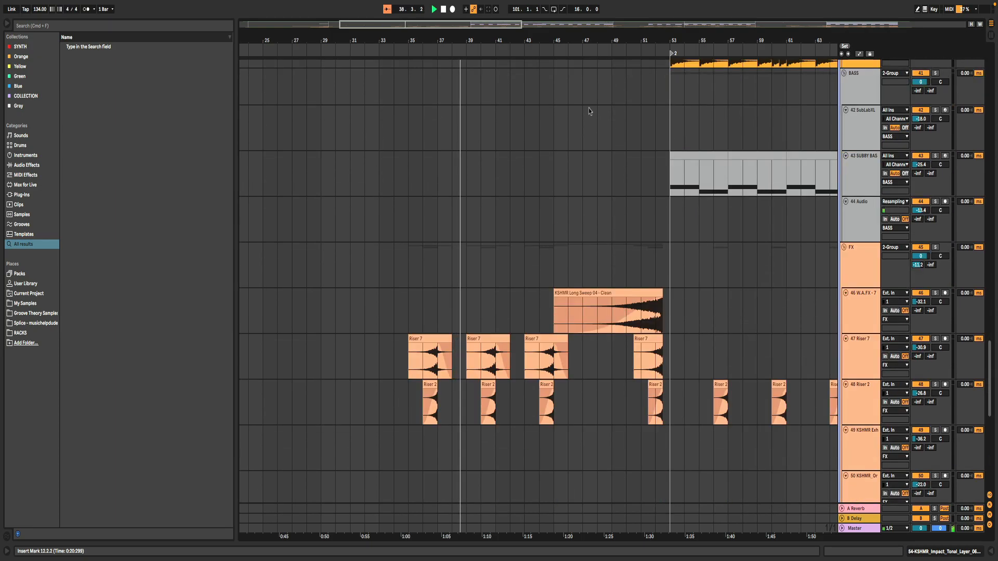
Make the arrangement follow playback again and examine the drum, strings, brass and choir tracks in the section at locator 2.
{"action": "left_click_drag", "start_coordinate": [471, 27], "coordinate": [541, 26]}
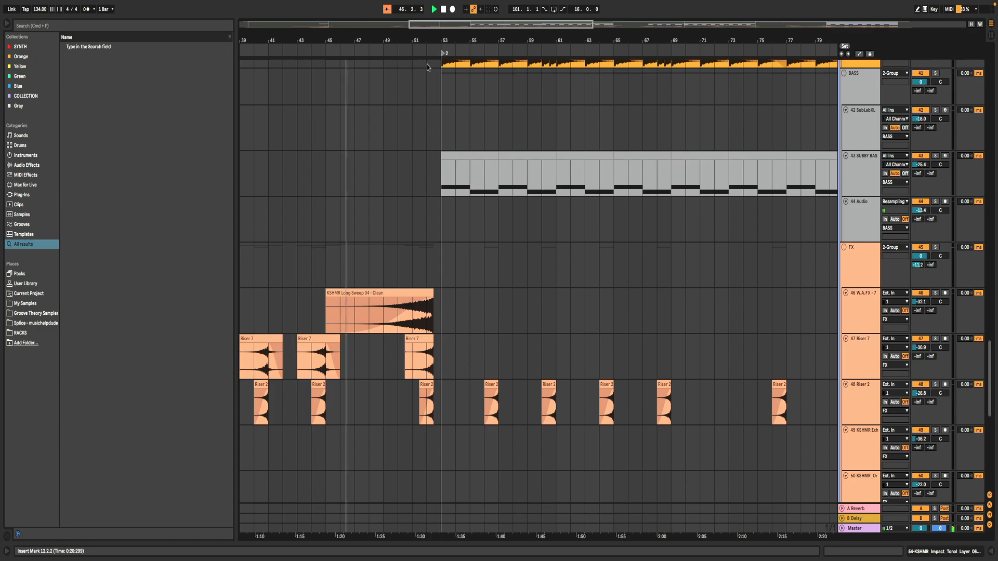
{"action": "left_click", "coordinate": [387, 9]}
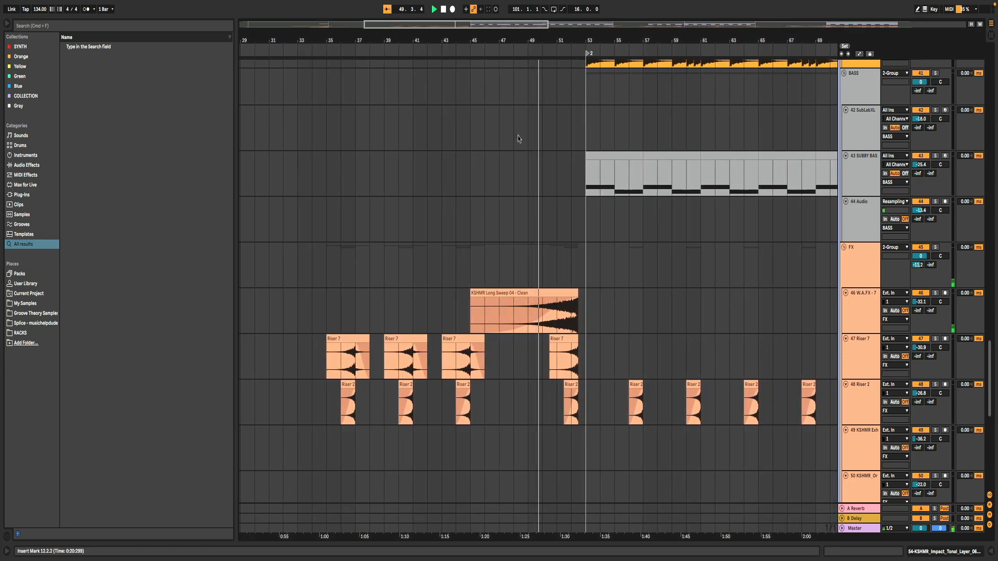
{"action": "scroll", "coordinate": [559, 208], "scroll_direction": "up", "scroll_amount": 12}
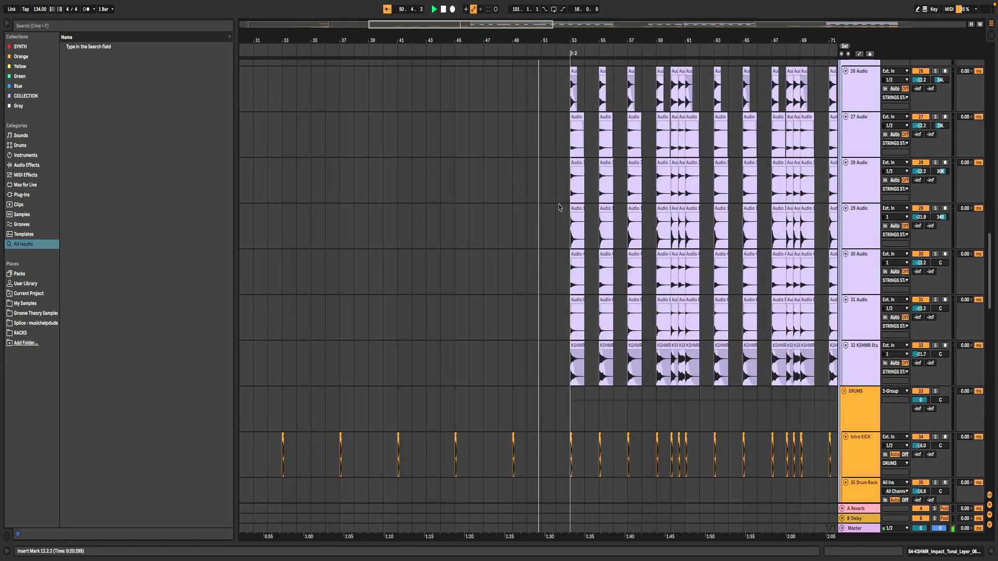
{"action": "scroll", "coordinate": [558, 207], "scroll_direction": "up", "scroll_amount": 4}
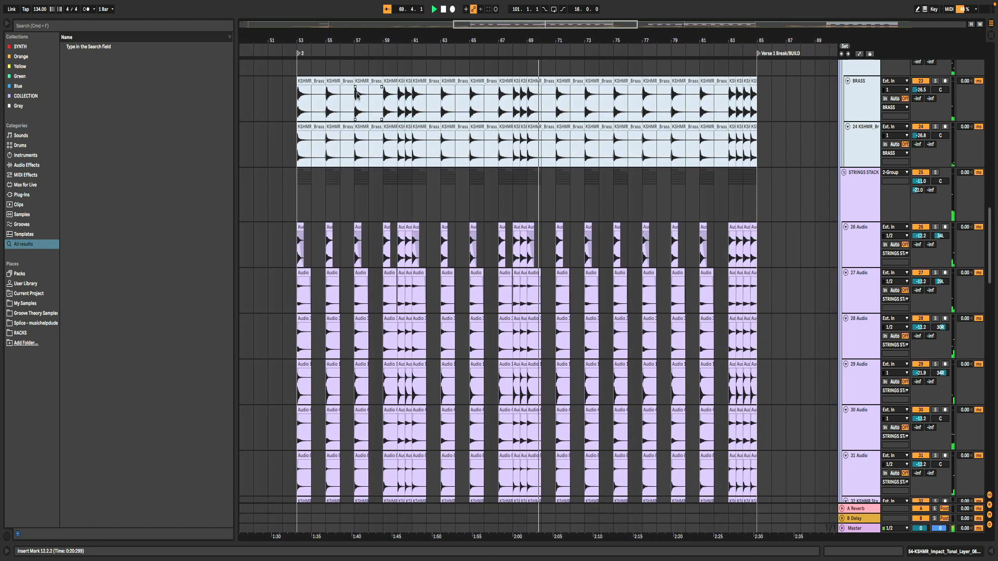
{"action": "scroll", "coordinate": [537, 151], "scroll_direction": "up", "scroll_amount": 5}
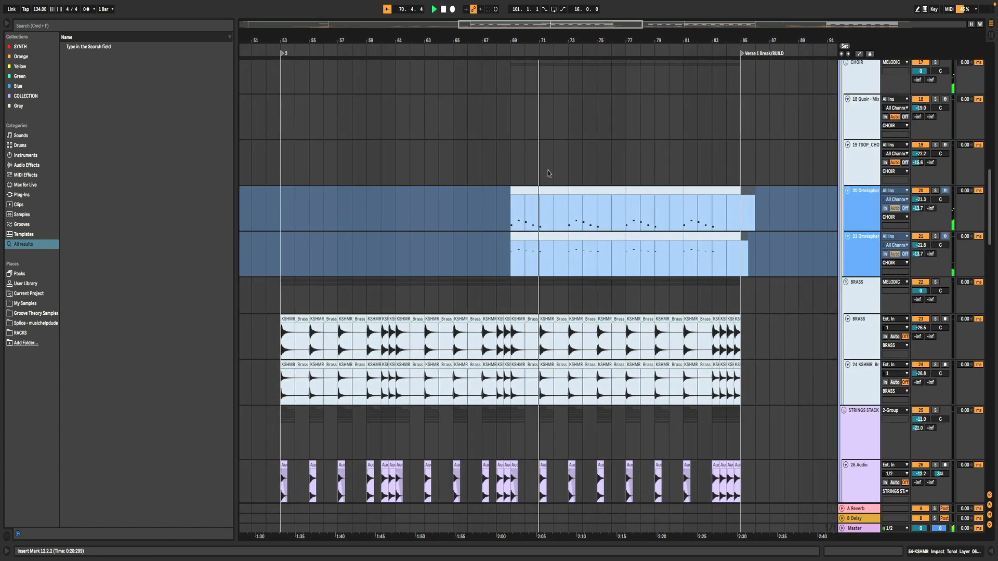
{"action": "scroll", "coordinate": [559, 177], "scroll_direction": "up", "scroll_amount": 2}
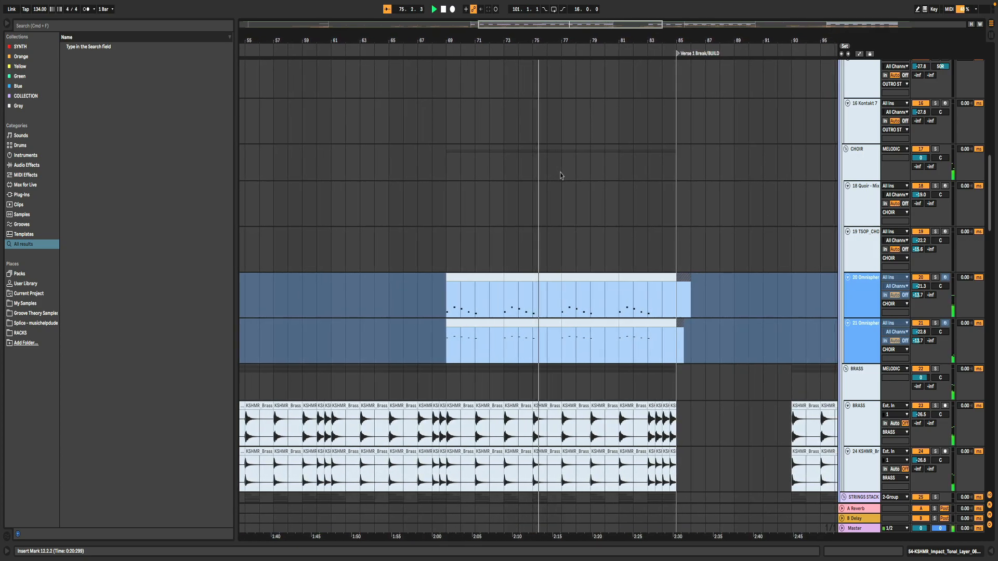
Compare the Omnisphere, brass and strings clips during playback up to the Verse 1 Break/BUILD locator.
{"action": "scroll", "coordinate": [560, 172], "scroll_direction": "down", "scroll_amount": 5}
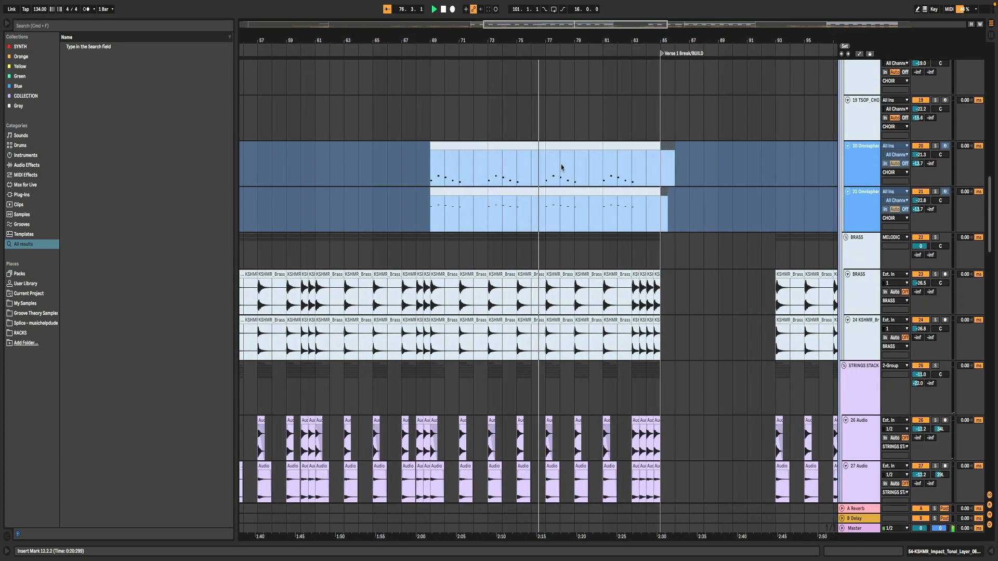
{"action": "scroll", "coordinate": [561, 167], "scroll_direction": "down", "scroll_amount": 3}
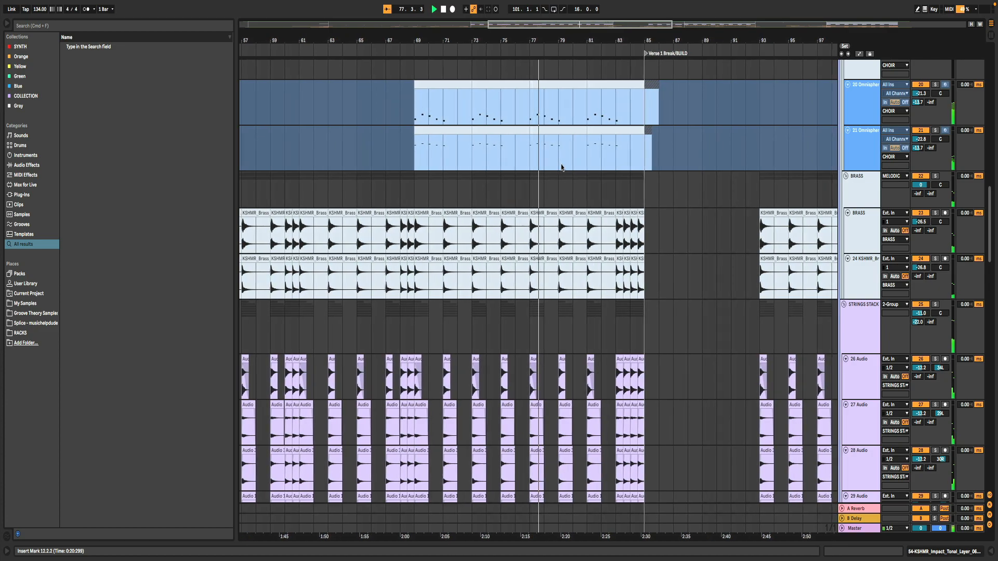
{"action": "scroll", "coordinate": [561, 167], "scroll_direction": "up", "scroll_amount": 9}
{"action": "scroll", "coordinate": [561, 164], "scroll_direction": "up", "scroll_amount": 6}
{"action": "scroll", "coordinate": [560, 164], "scroll_direction": "down", "scroll_amount": 5}
{"action": "scroll", "coordinate": [561, 165], "scroll_direction": "down", "scroll_amount": 7}
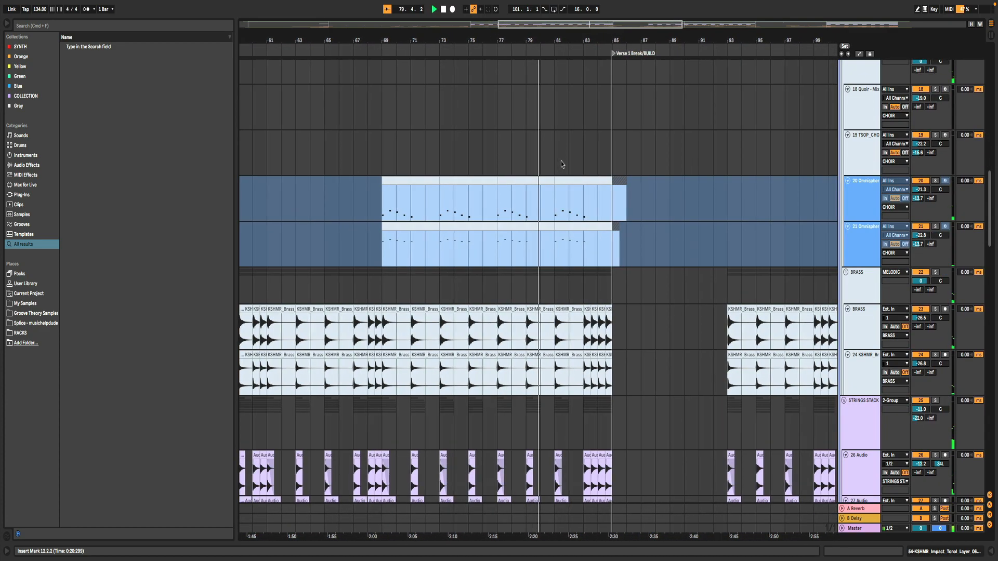
{"action": "scroll", "coordinate": [560, 165], "scroll_direction": "down", "scroll_amount": 6}
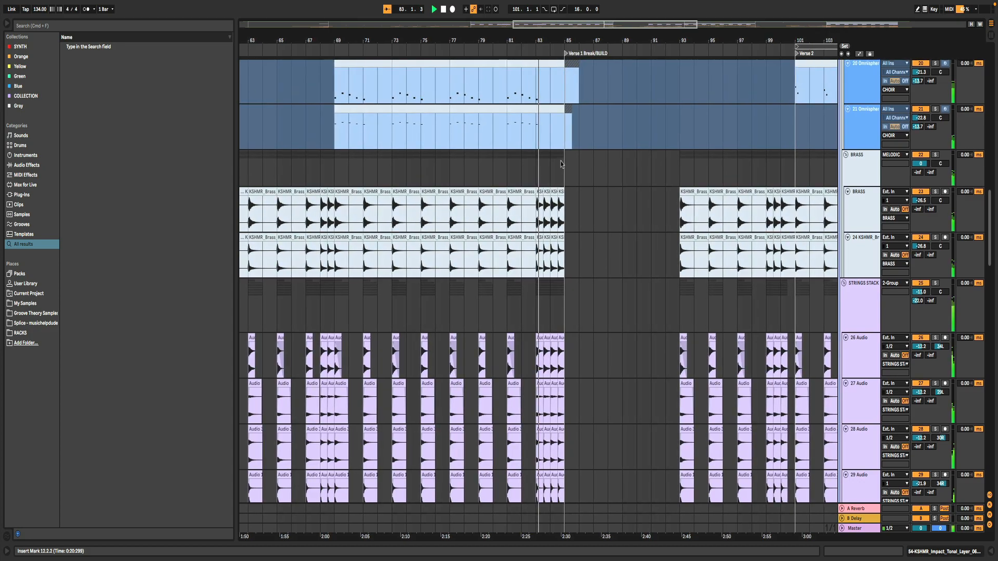
Examine the Kontakt, strings and Intro KICK tracks while the Verse 1 Break/BUILD section plays.
{"action": "scroll", "coordinate": [570, 140], "scroll_direction": "up", "scroll_amount": 1}
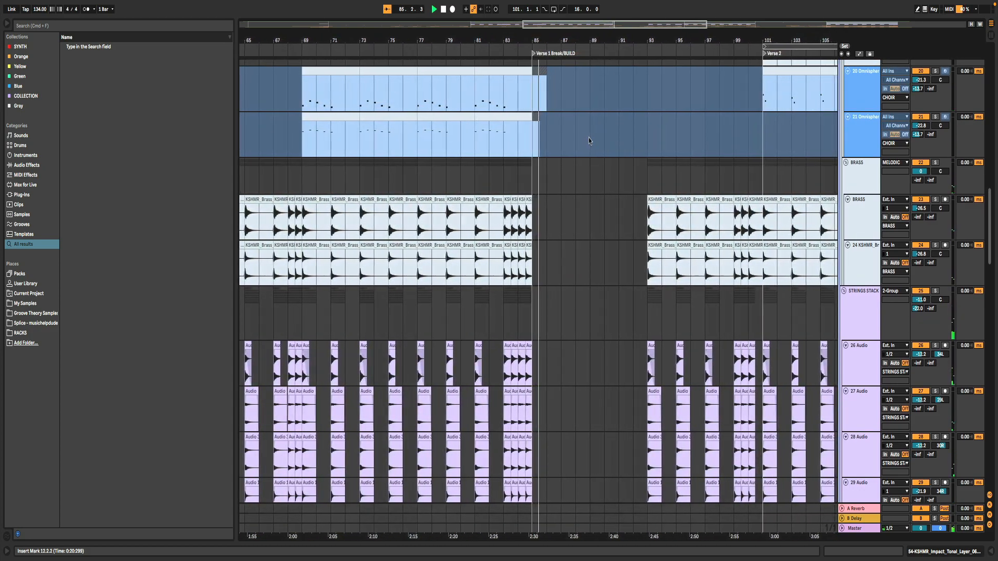
{"action": "scroll", "coordinate": [589, 138], "scroll_direction": "up", "scroll_amount": 10}
{"action": "scroll", "coordinate": [589, 139], "scroll_direction": "up", "scroll_amount": 6}
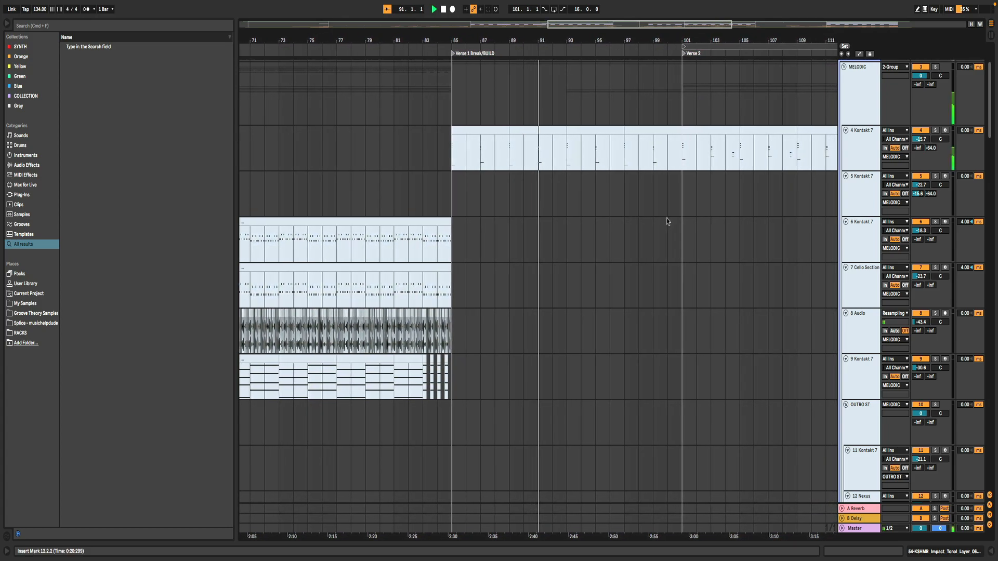
{"action": "scroll", "coordinate": [666, 217], "scroll_direction": "down", "scroll_amount": 12}
{"action": "scroll", "coordinate": [666, 217], "scroll_direction": "down", "scroll_amount": 10}
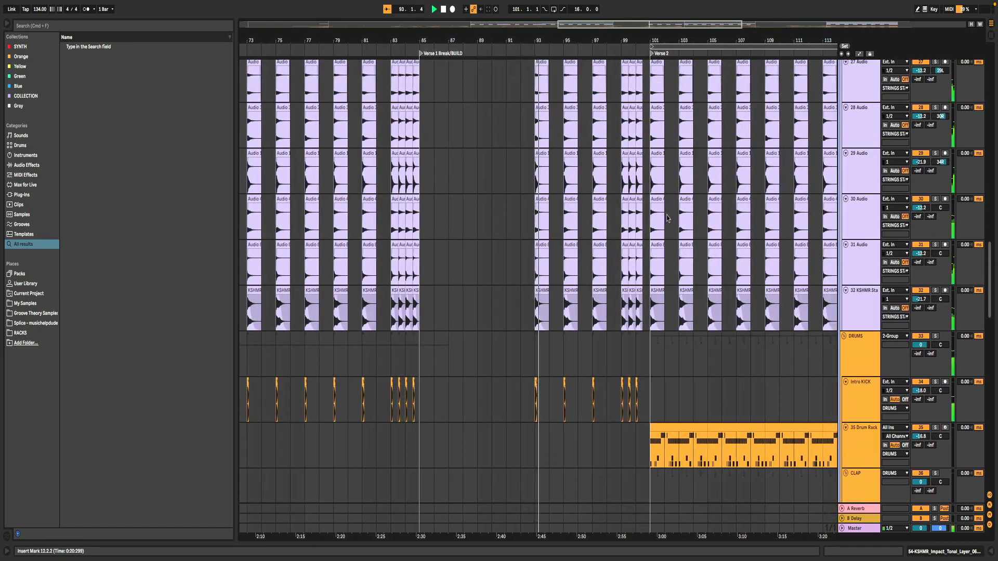
Examine the brass, strings, Intro KICK, Drum Rack and clap tracks as playback moves from the build through Verse 2.
{"action": "scroll", "coordinate": [668, 218], "scroll_direction": "up", "scroll_amount": 5}
{"action": "scroll", "coordinate": [668, 219], "scroll_direction": "up", "scroll_amount": 1}
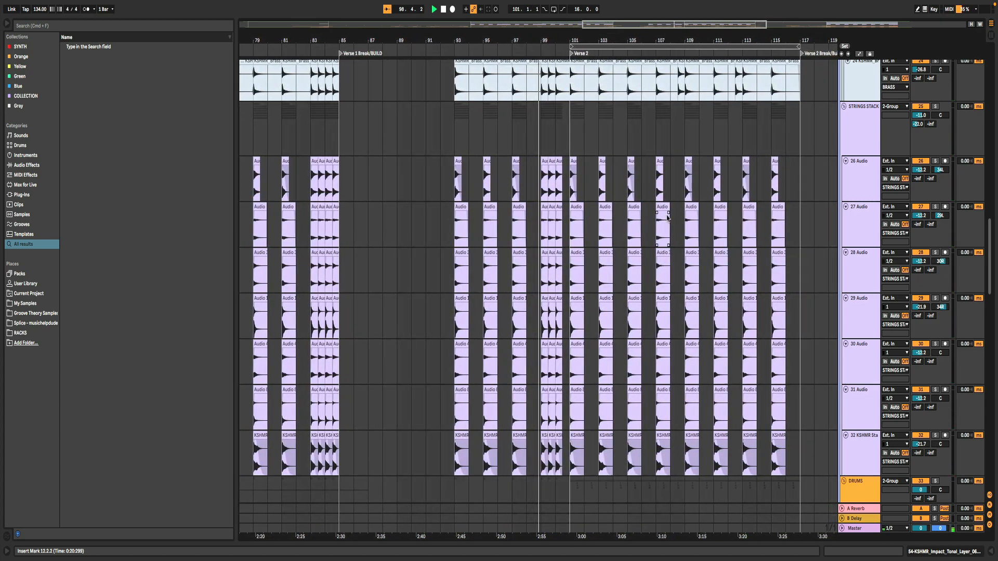
{"action": "scroll", "coordinate": [642, 215], "scroll_direction": "down", "scroll_amount": 3}
{"action": "scroll", "coordinate": [642, 215], "scroll_direction": "down", "scroll_amount": 6}
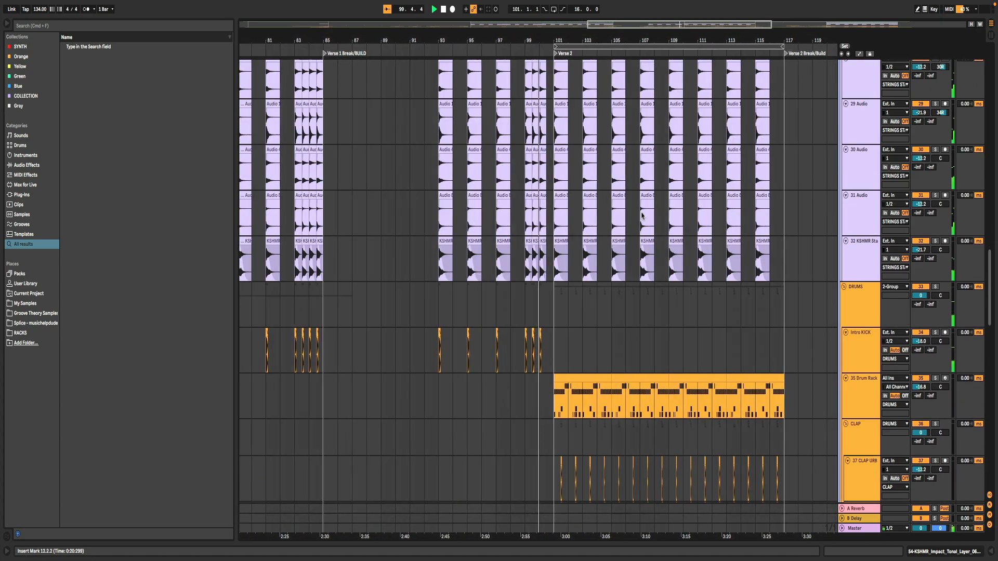
{"action": "scroll", "coordinate": [642, 215], "scroll_direction": "down", "scroll_amount": 5}
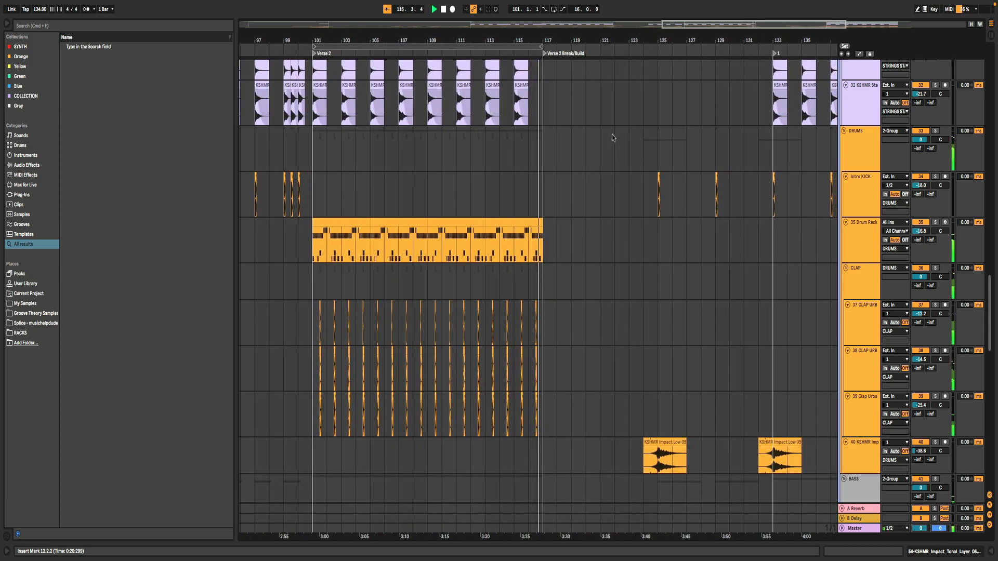
Examine the strings, drum, bass and FX tracks while the Verse 2 Break/Build section plays.
{"action": "scroll", "coordinate": [630, 159], "scroll_direction": "up", "scroll_amount": 4}
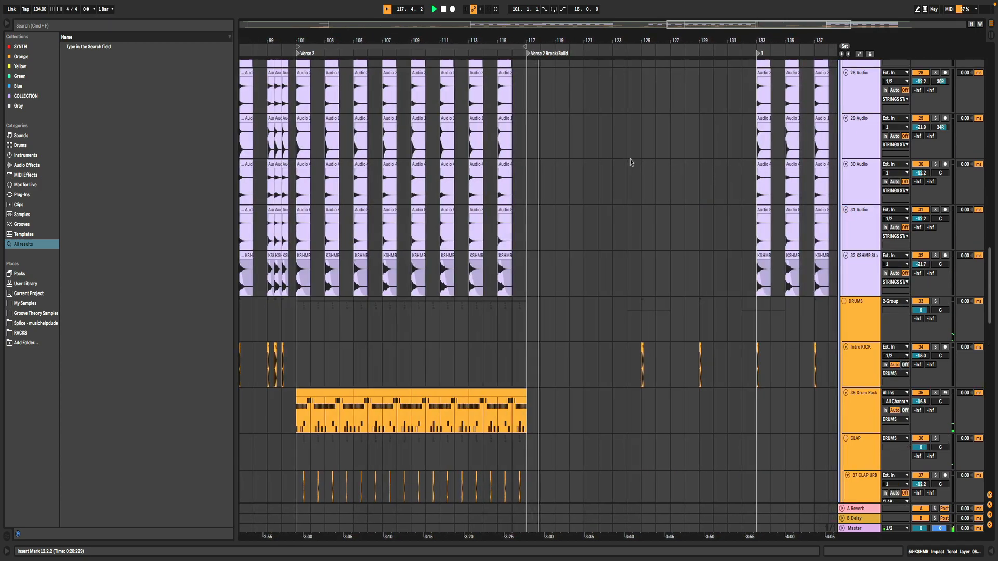
{"action": "scroll", "coordinate": [630, 156], "scroll_direction": "down", "scroll_amount": 3}
{"action": "scroll", "coordinate": [630, 154], "scroll_direction": "down", "scroll_amount": 10}
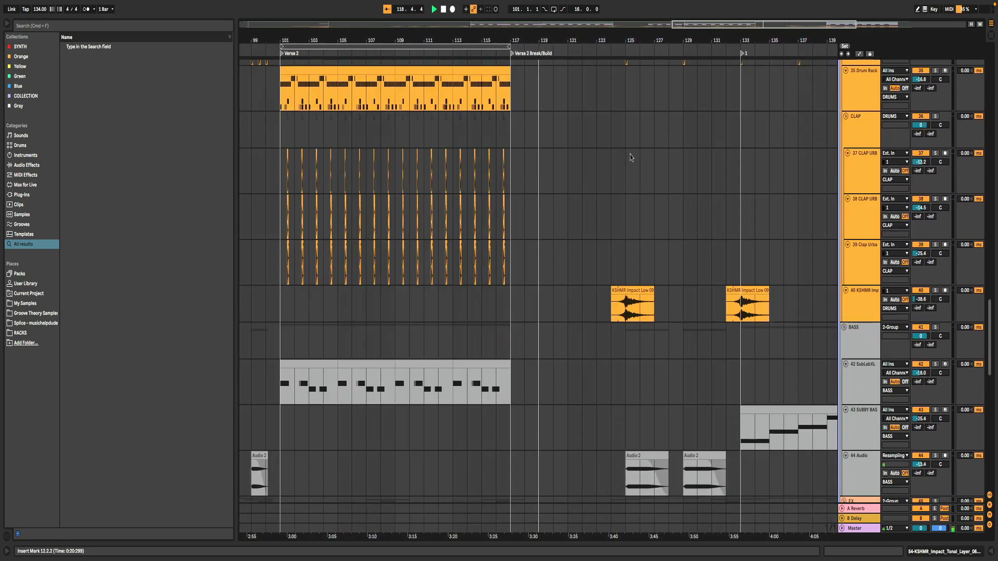
{"action": "scroll", "coordinate": [630, 157], "scroll_direction": "down", "scroll_amount": 5}
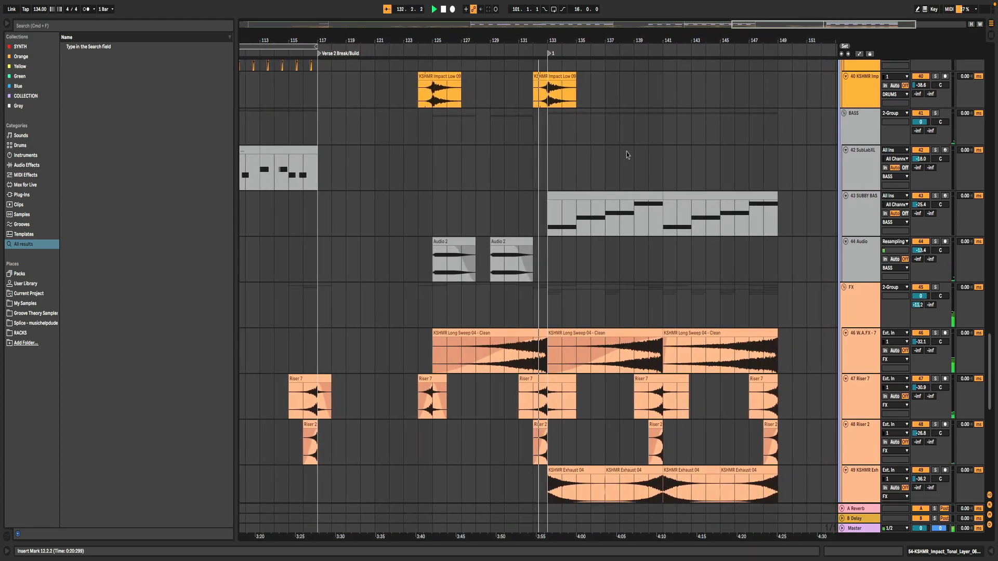
Examine the strings, drum, Kontakt, Nexus and choir tracks while the final section after the Verse 2 Break/Build plays.
{"action": "scroll", "coordinate": [626, 151], "scroll_direction": "up", "scroll_amount": 5}
{"action": "scroll", "coordinate": [627, 151], "scroll_direction": "up", "scroll_amount": 15}
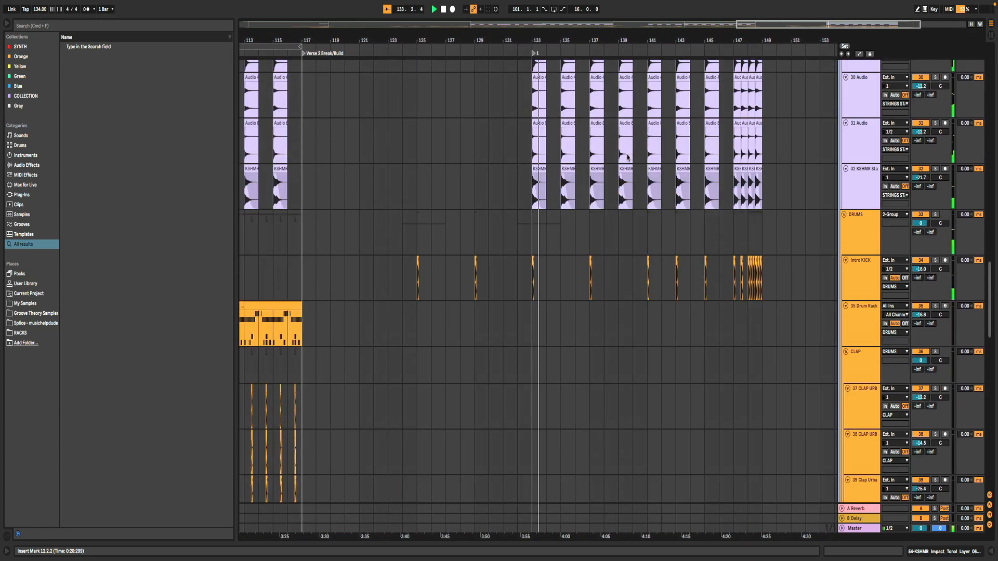
{"action": "scroll", "coordinate": [627, 161], "scroll_direction": "up", "scroll_amount": 7}
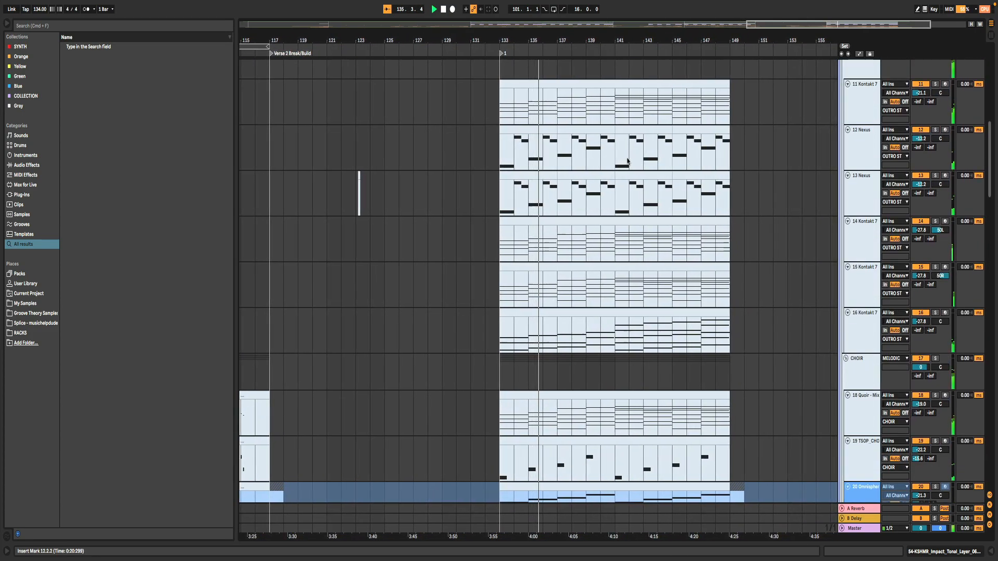
{"action": "scroll", "coordinate": [628, 160], "scroll_direction": "down", "scroll_amount": 1}
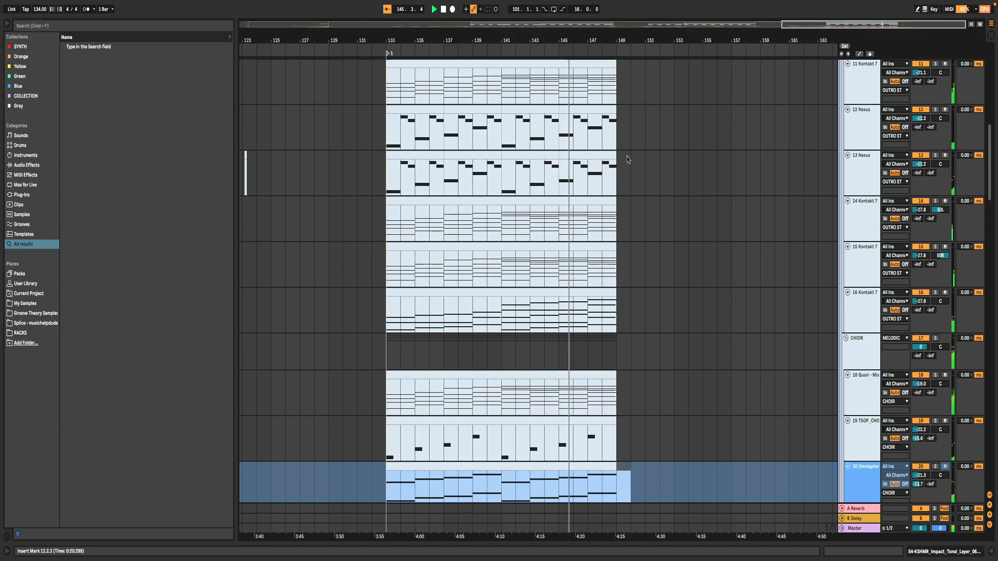
Fit the whole song in the arrangement and collapse the MELODIC, STRINGS STACK, DRUMS, BASS and FX groups.
{"action": "key", "text": "w"}
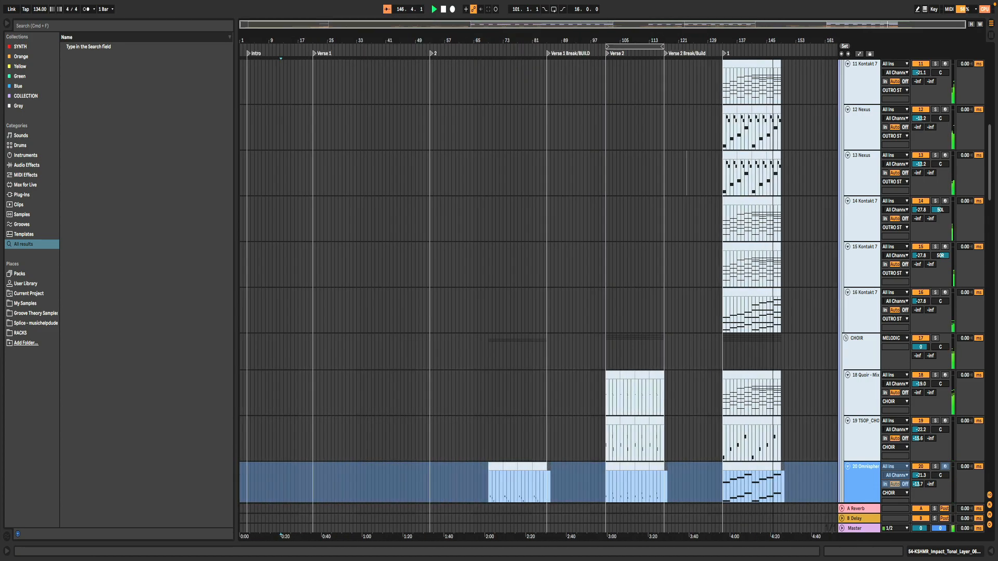
{"action": "scroll", "coordinate": [832, 124], "scroll_direction": "up", "scroll_amount": 10}
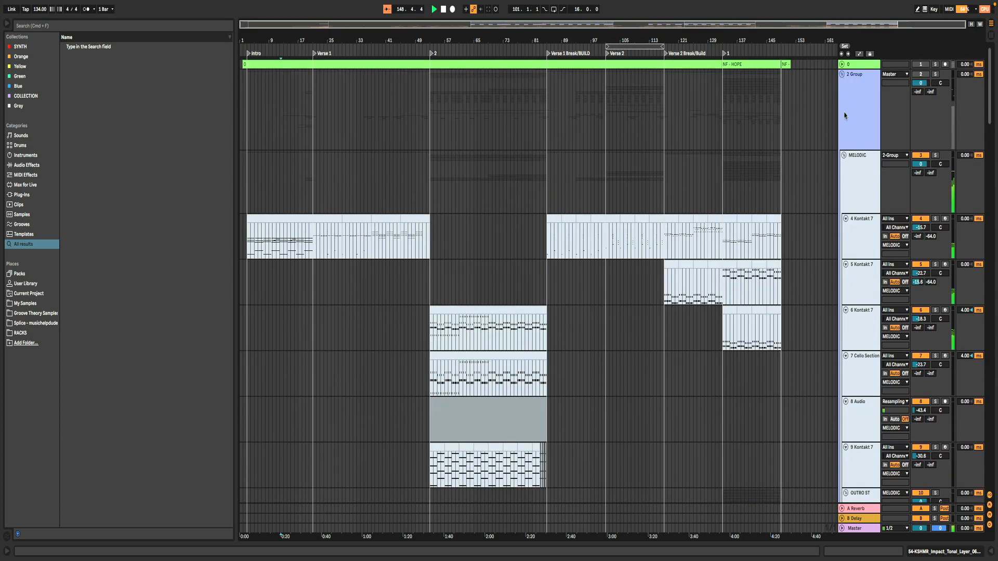
{"action": "left_click", "coordinate": [844, 155]}
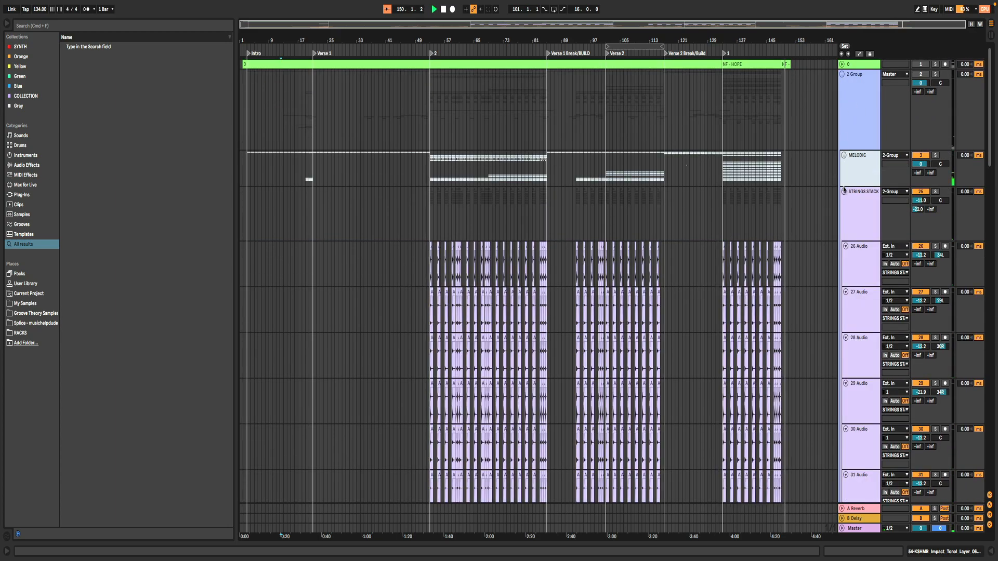
{"action": "left_click", "coordinate": [844, 188]}
{"action": "left_click", "coordinate": [844, 192]}
{"action": "left_click", "coordinate": [844, 211]}
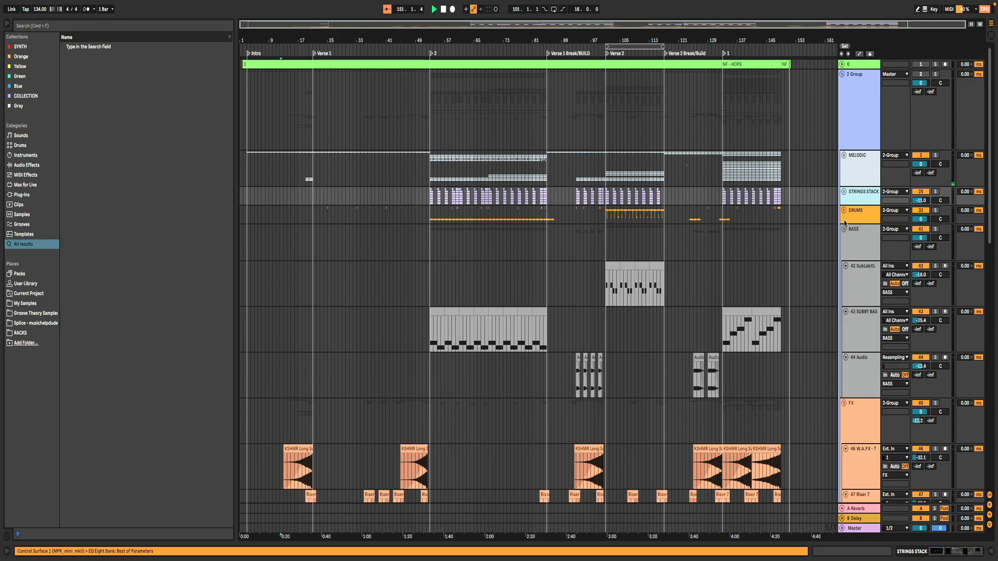
{"action": "left_click", "coordinate": [844, 229]}
{"action": "left_click", "coordinate": [843, 238]}
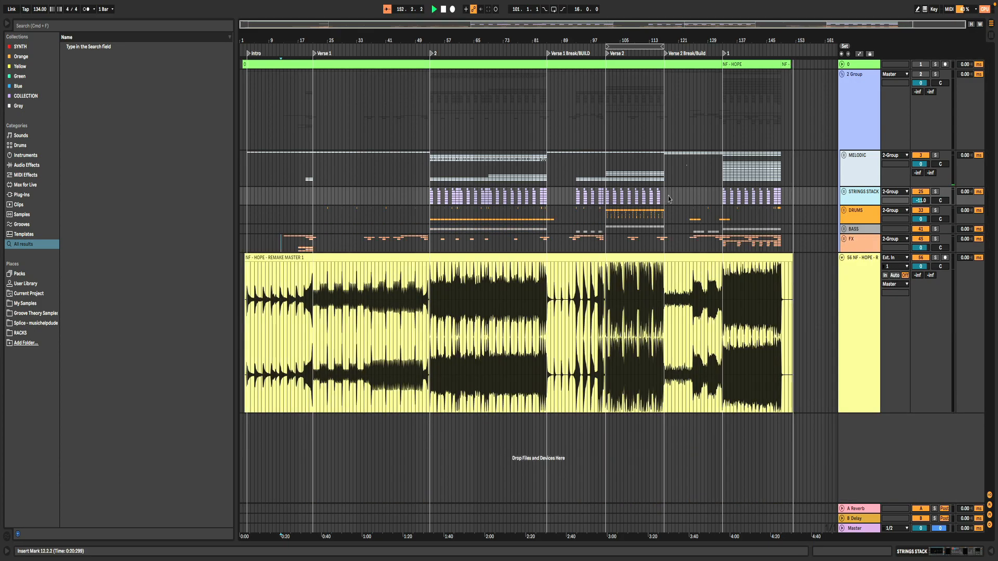